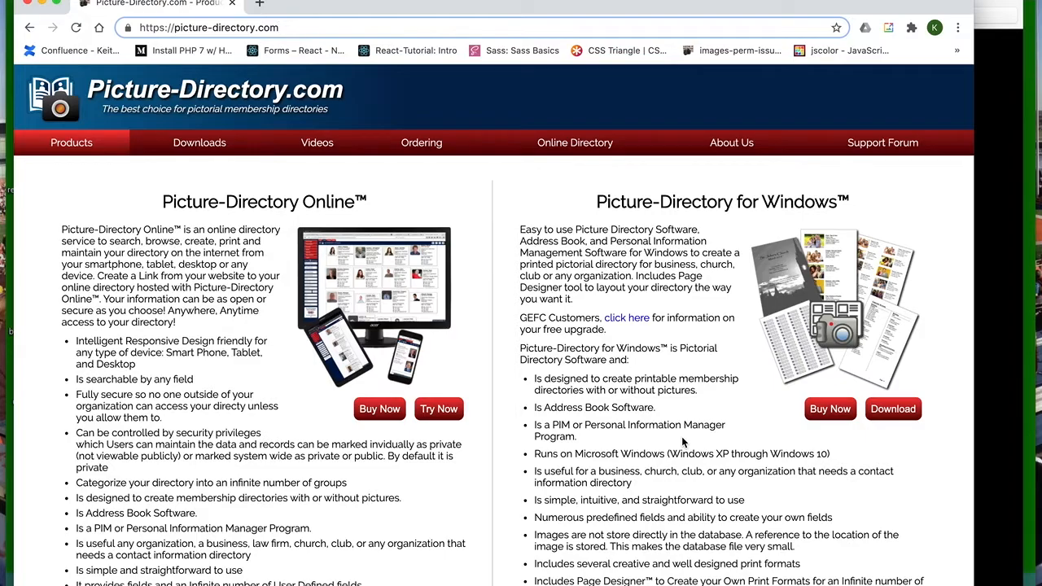
Switch to Preview to show the agenda slide for importing data into PDFW
key(ctrl+Up)
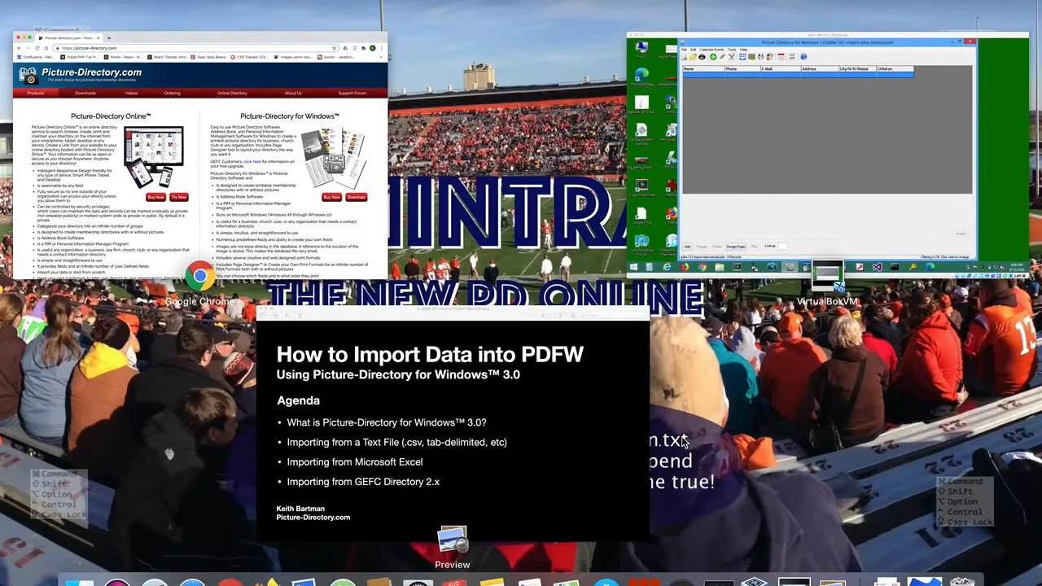
click(582, 435)
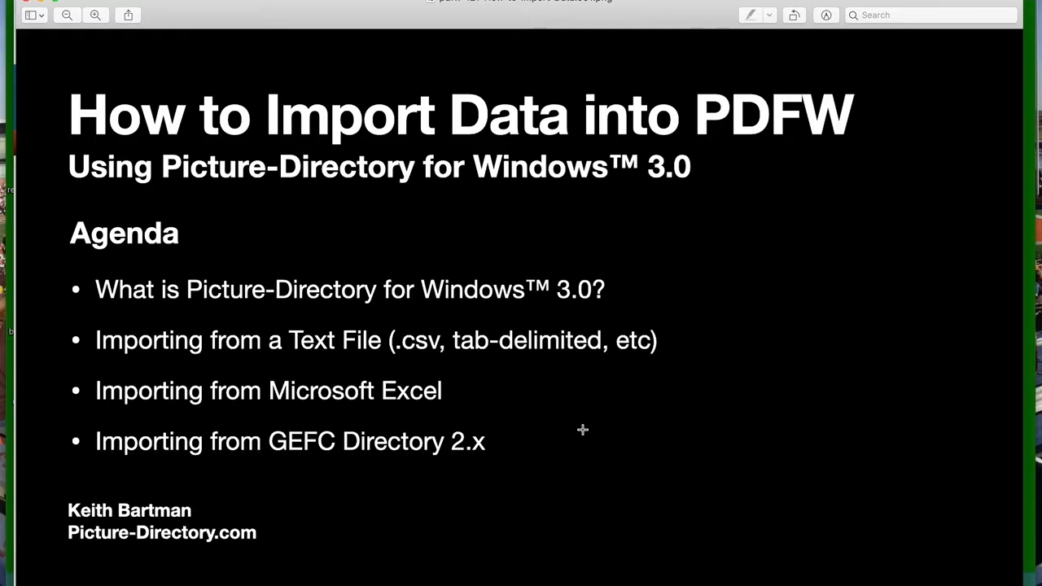
Switch to Picture-Directory for Windows in the virtual machine and open the Import Data dialog for the empty directory
key(ctrl+Up)
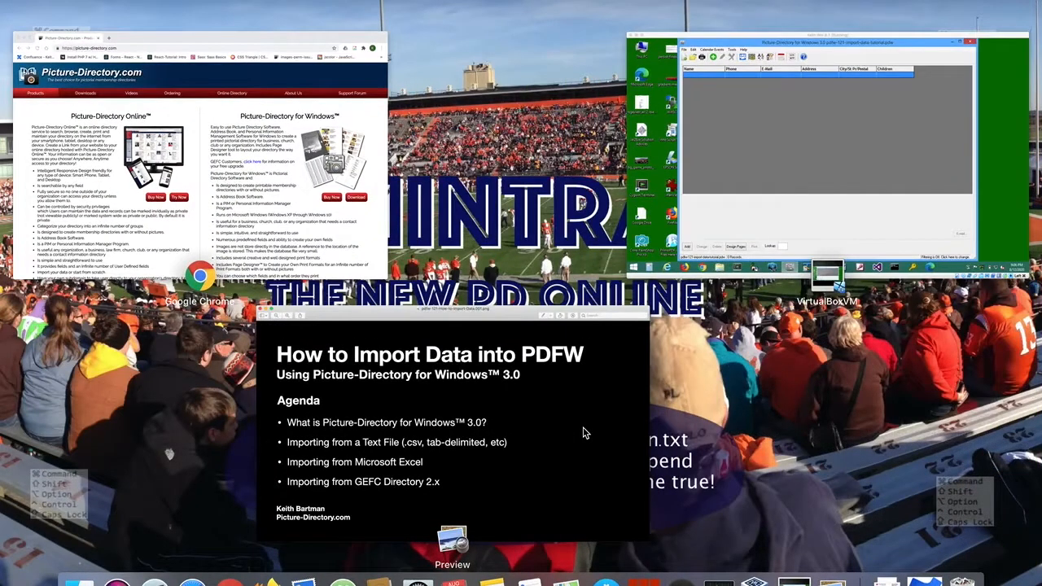
click(783, 216)
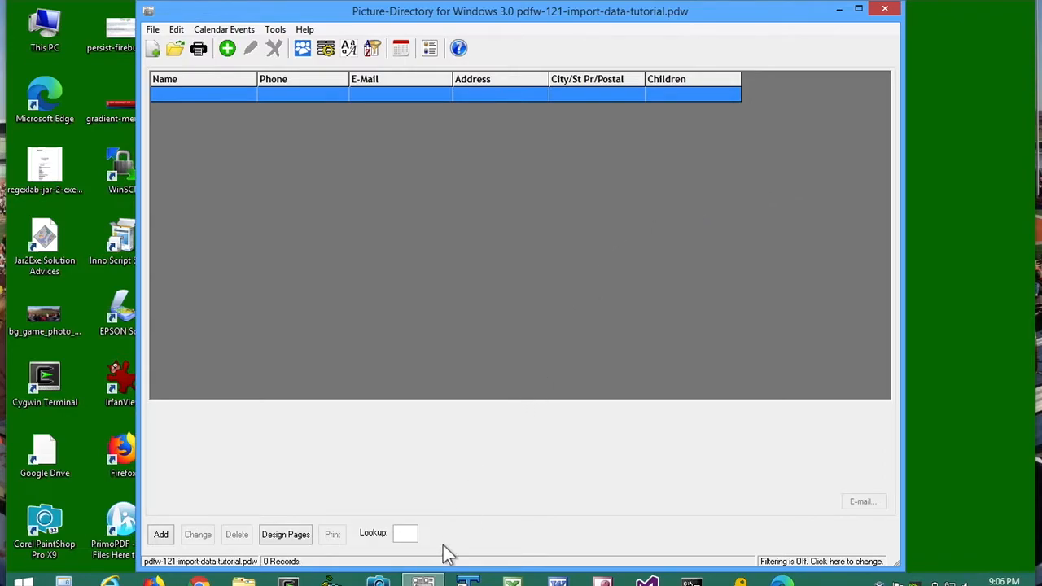
mouse_move(423, 579)
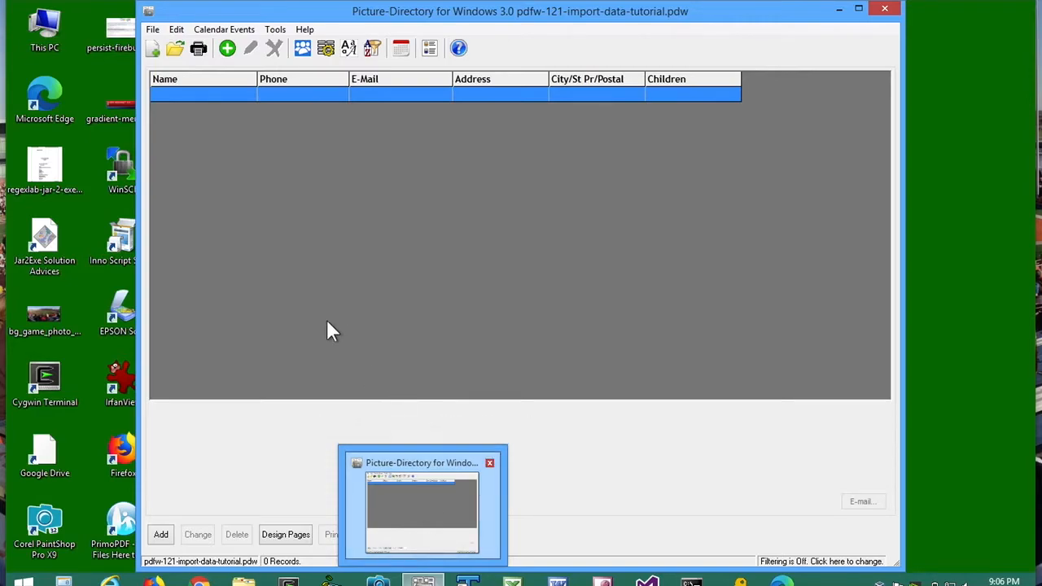
click(152, 30)
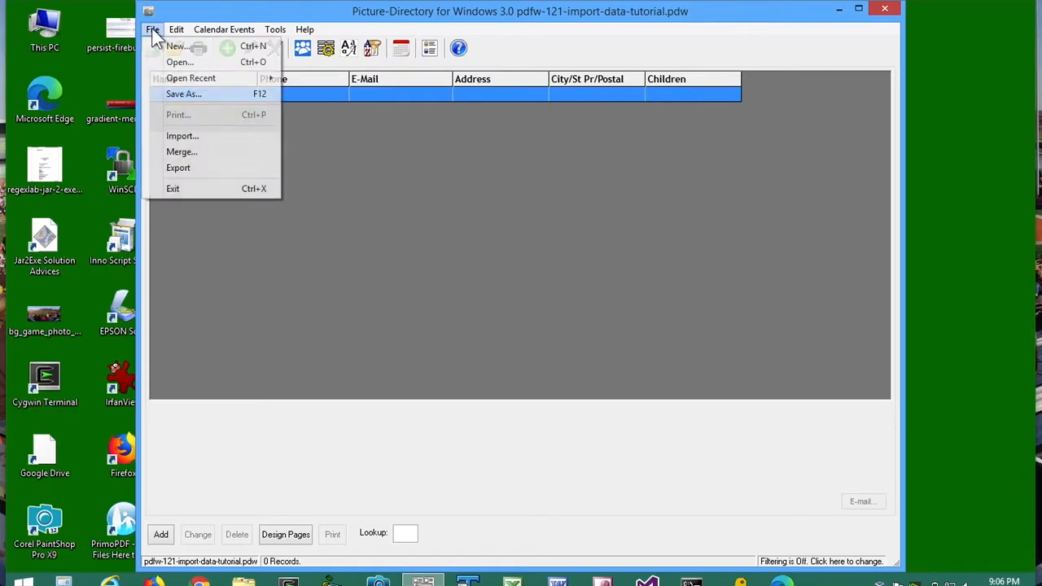
click(187, 135)
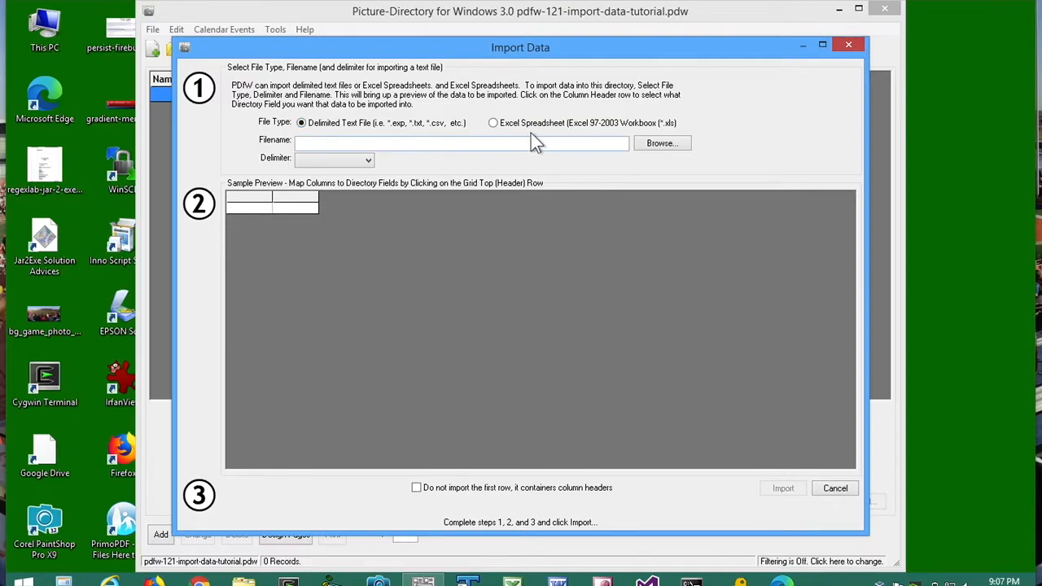
Choose abc_org_directory-2.txt from the ___PDFW_Video-Tutorials folder as the delimited import file and set its delimiter to tab
click(660, 153)
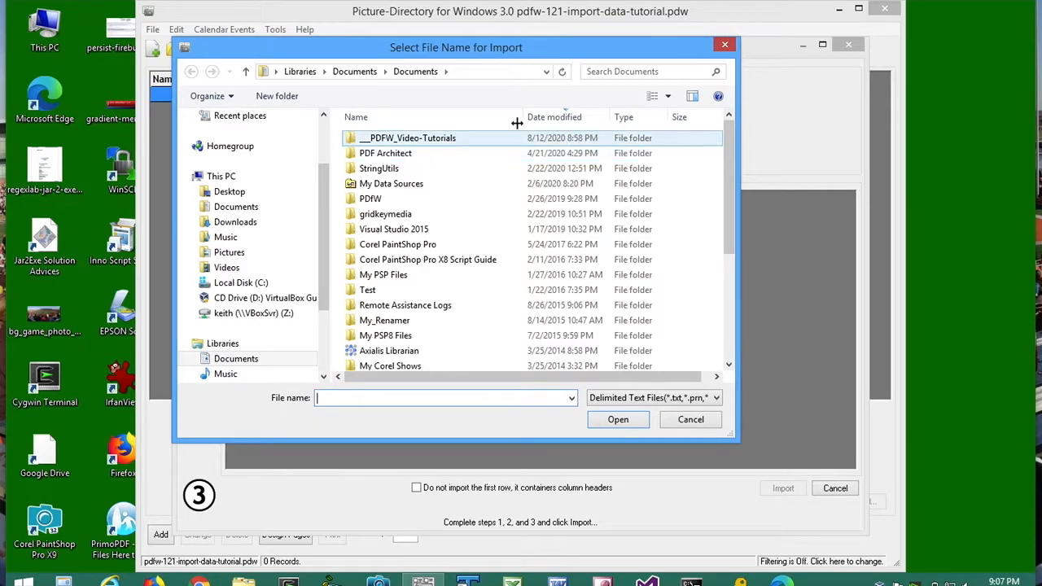
double_click(447, 140)
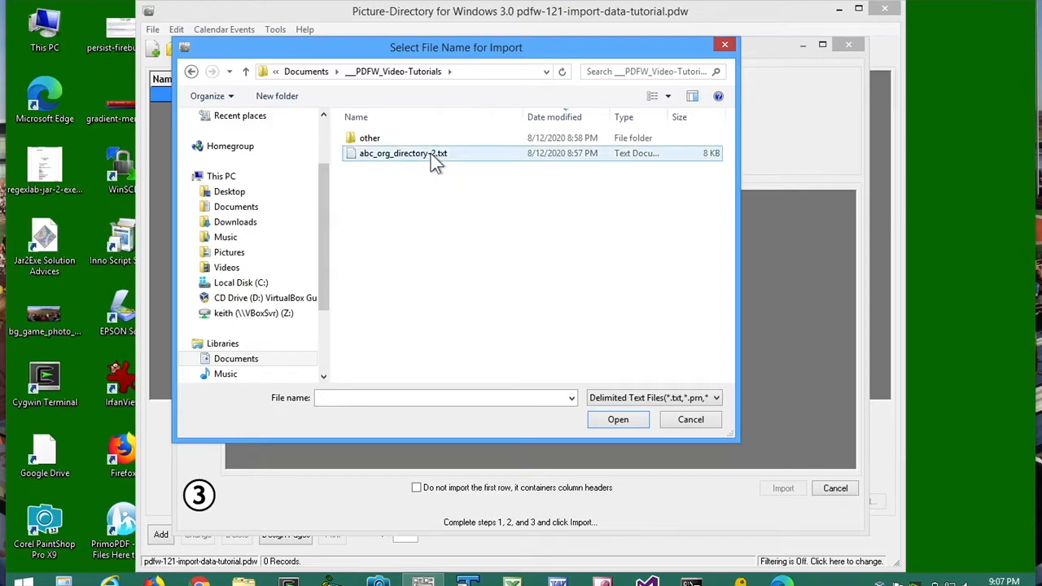
double_click(435, 155)
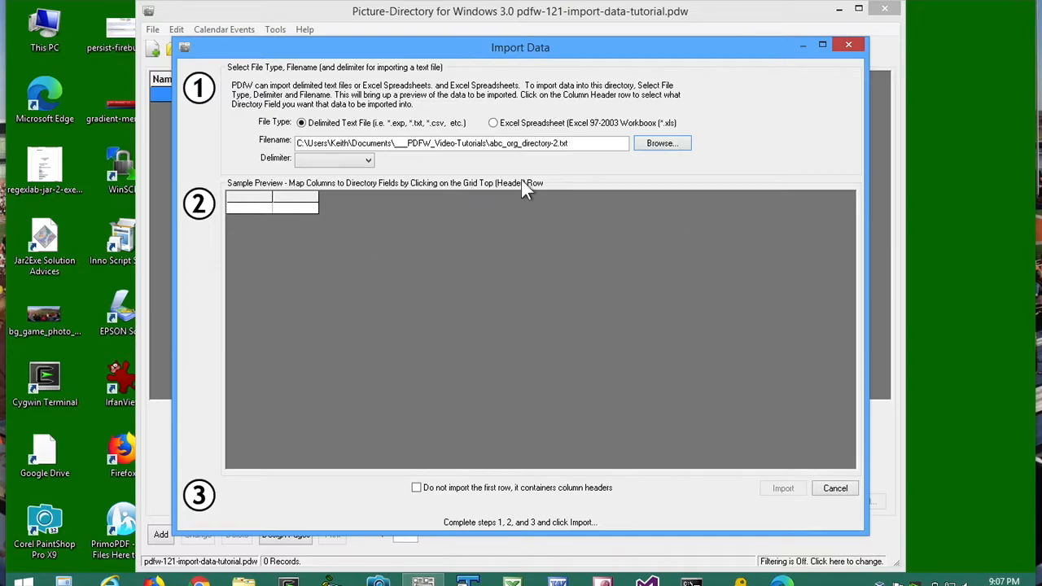
click(370, 160)
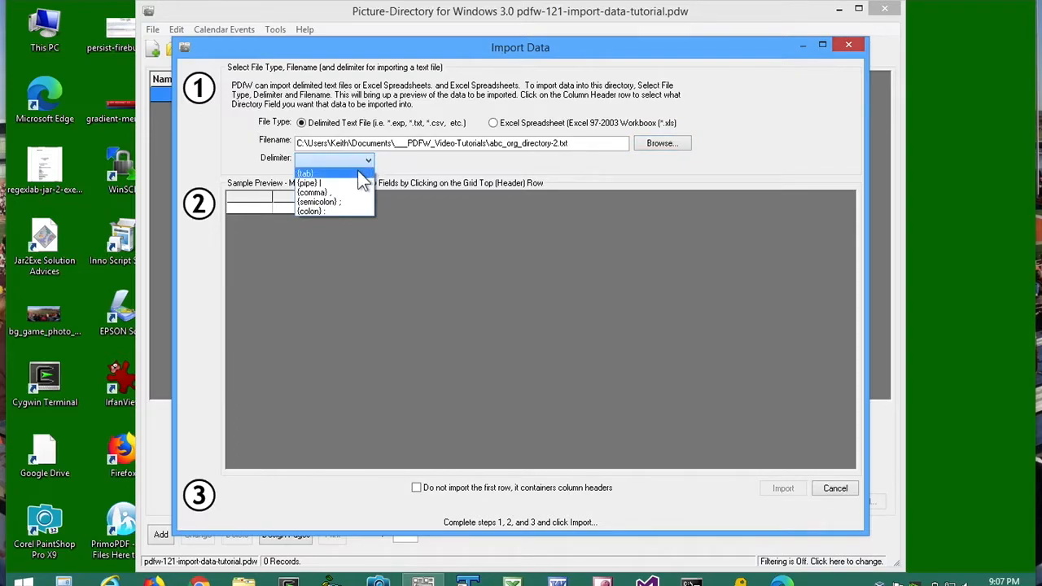
click(358, 173)
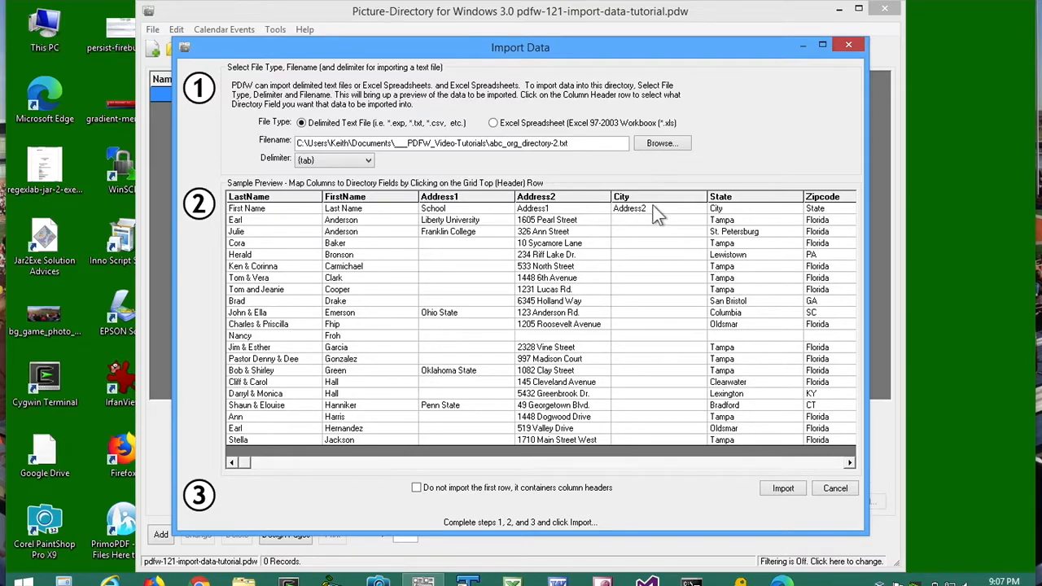
Map the file's First Name column to the FirstName field and its Last Name column to LastName
click(838, 462)
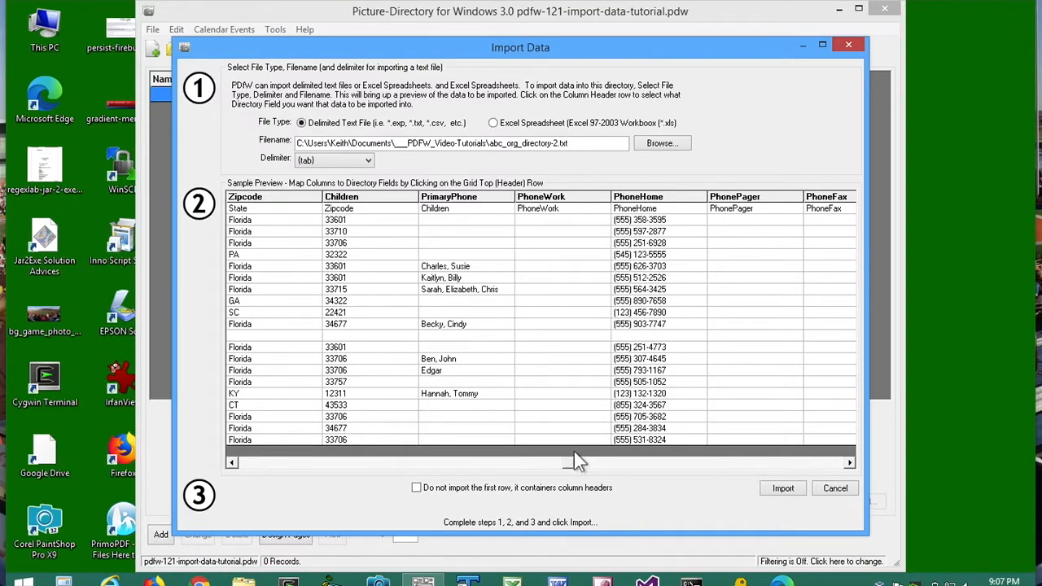
click(313, 464)
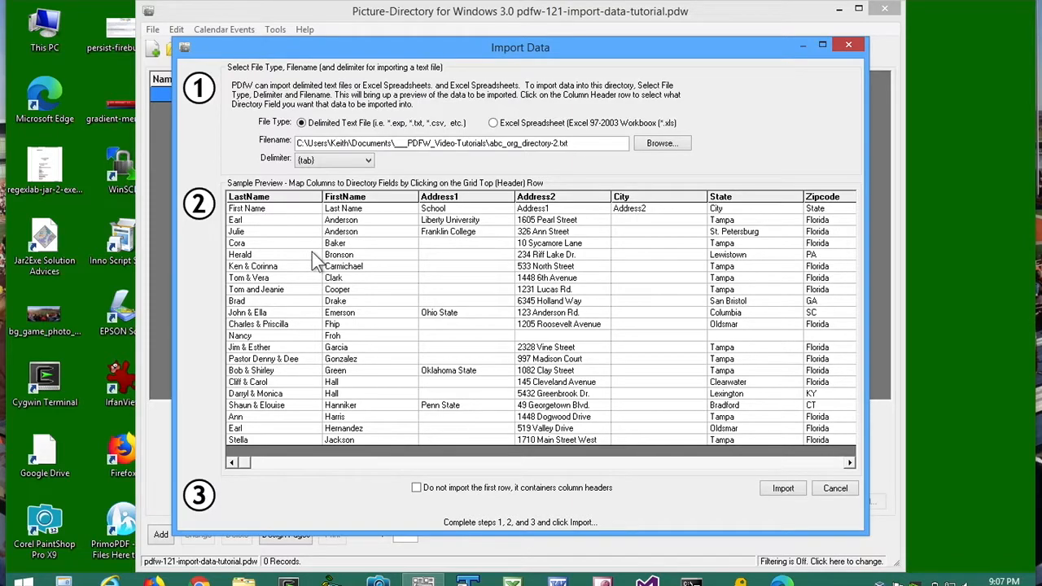
click(273, 211)
click(280, 197)
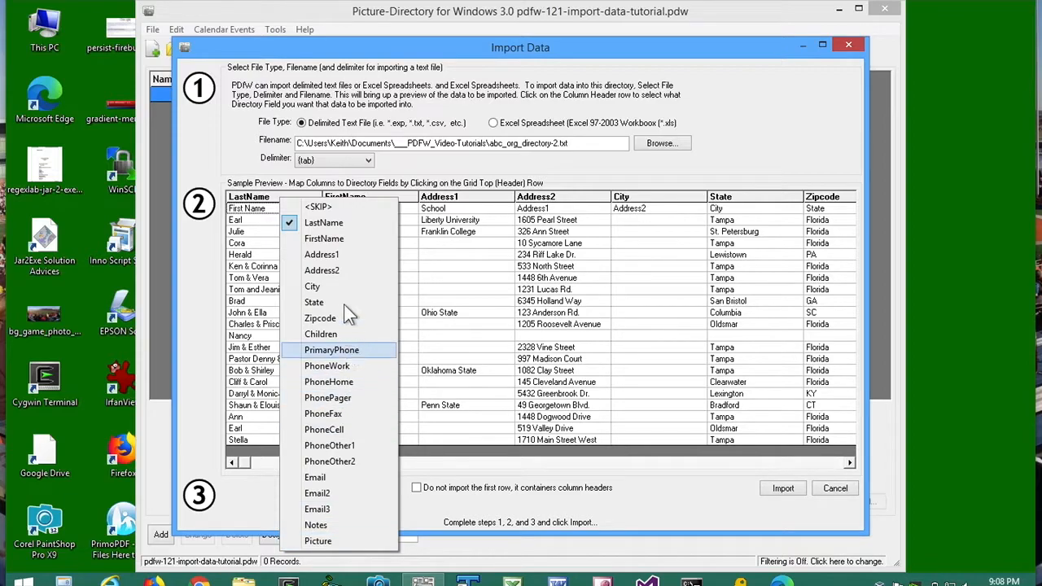
click(341, 240)
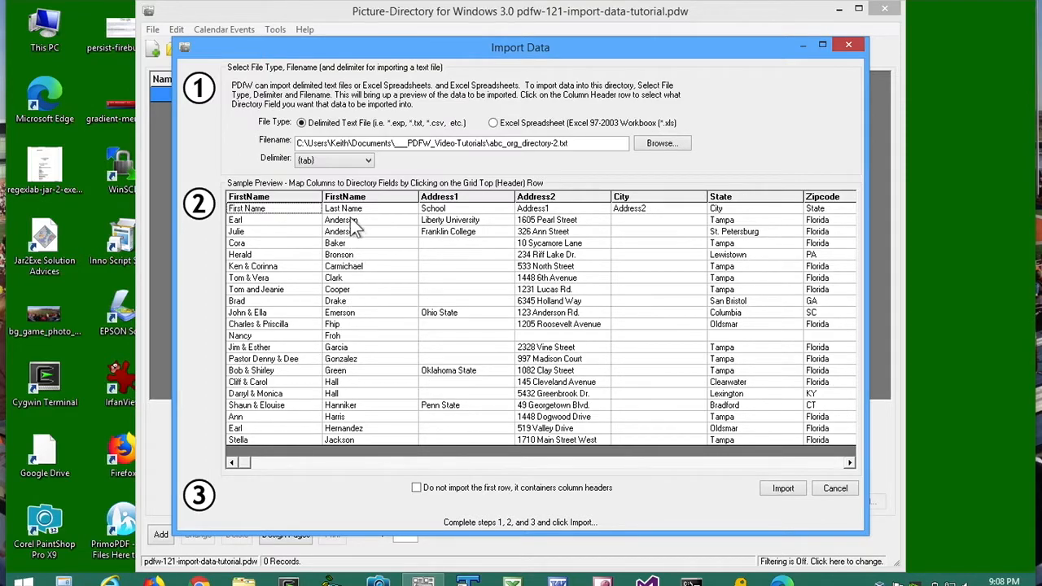
click(358, 198)
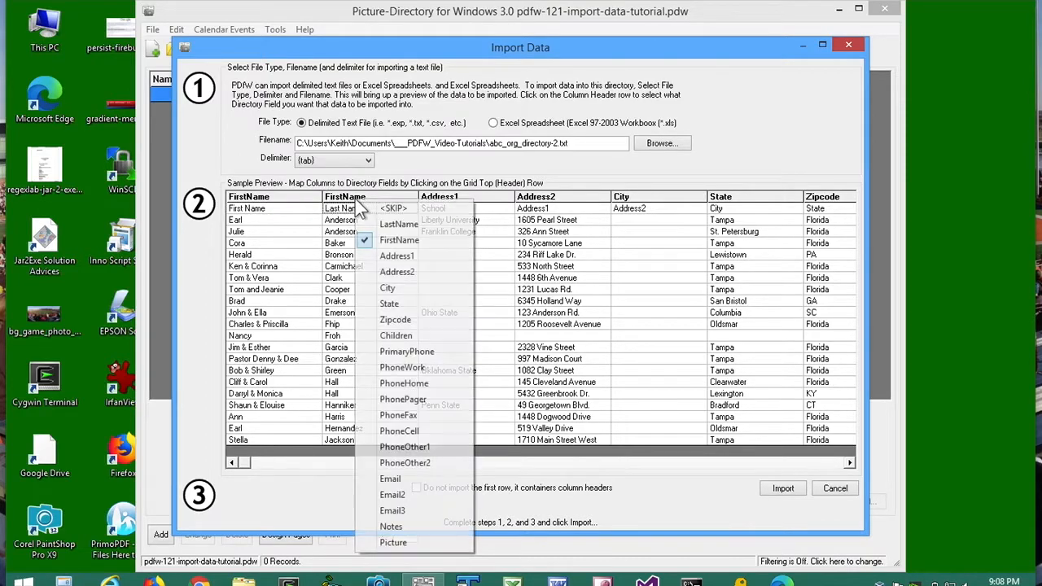
click(389, 224)
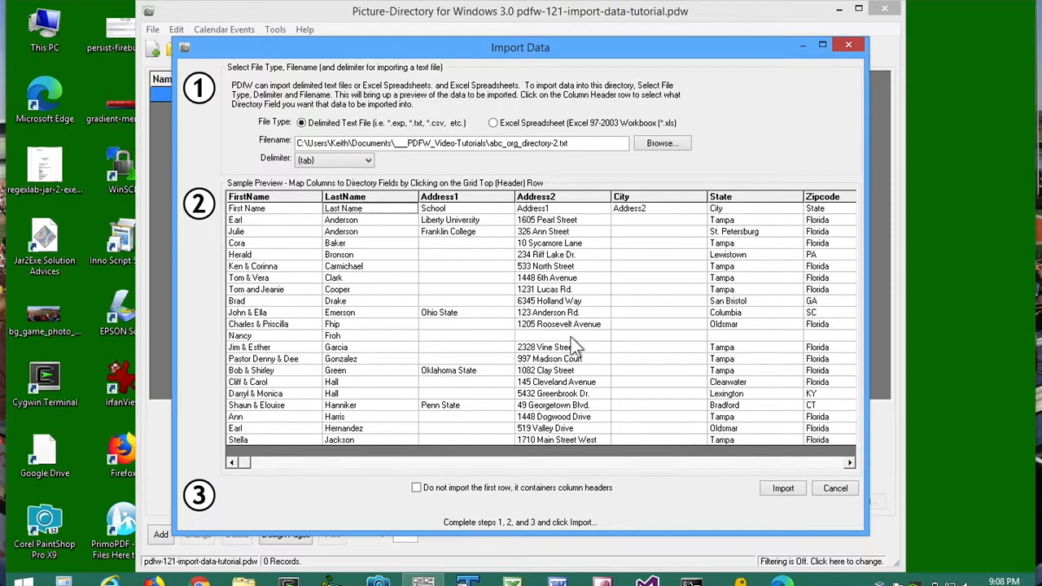
Exclude the School column from the import by mapping it to <SKIP>
click(464, 199)
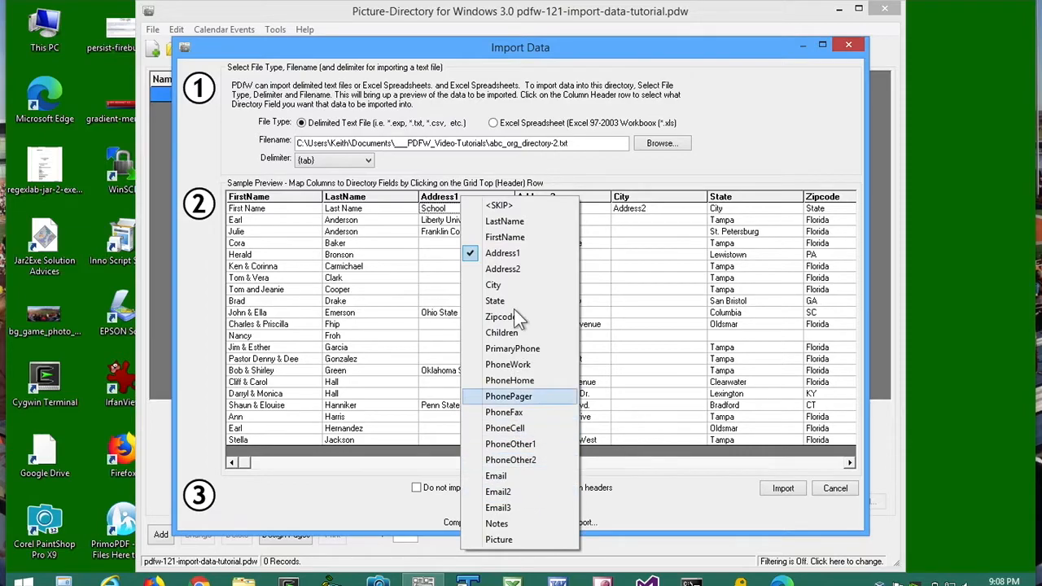
click(447, 217)
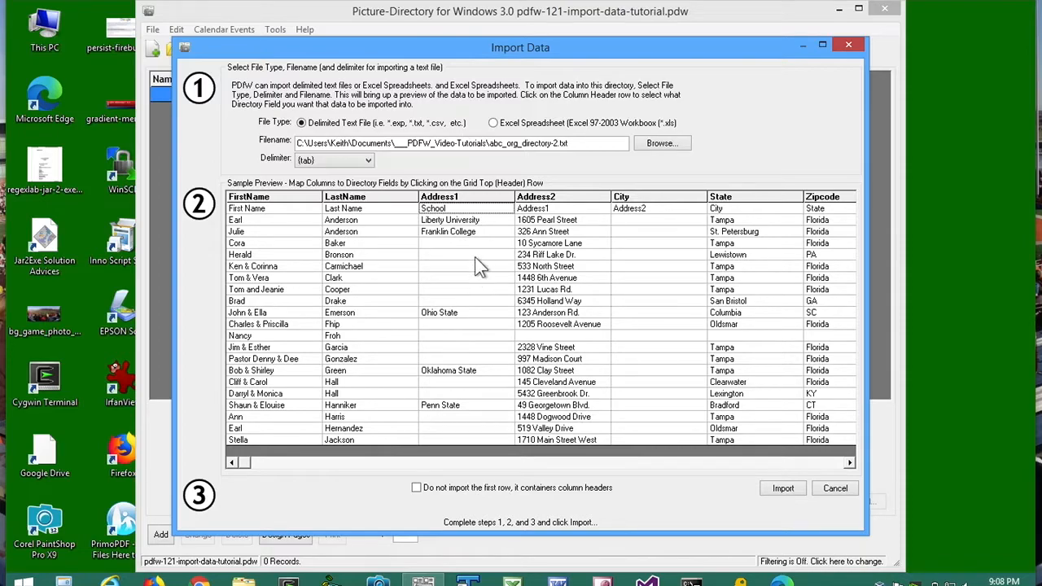
click(478, 196)
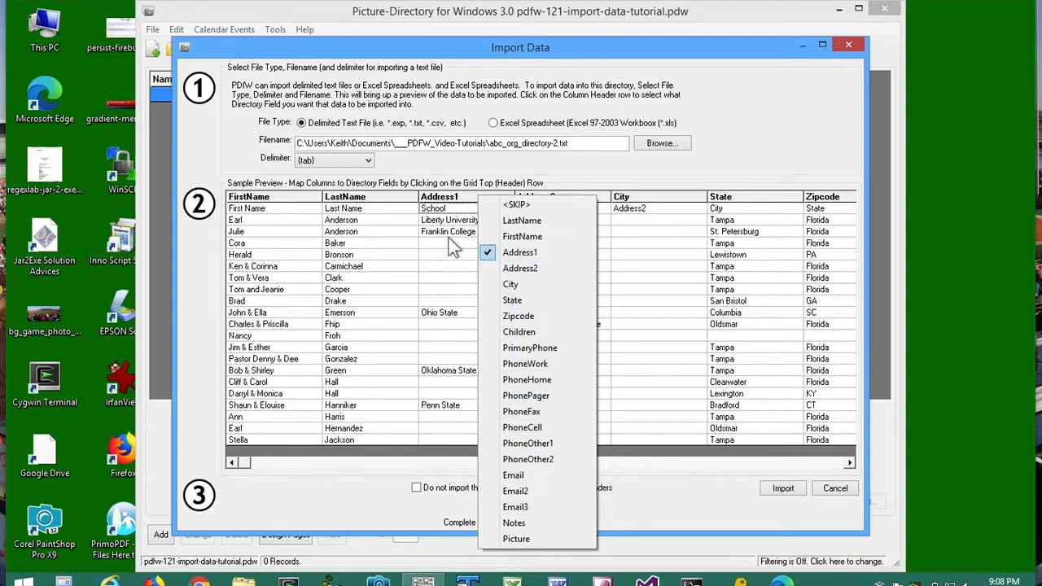
click(520, 204)
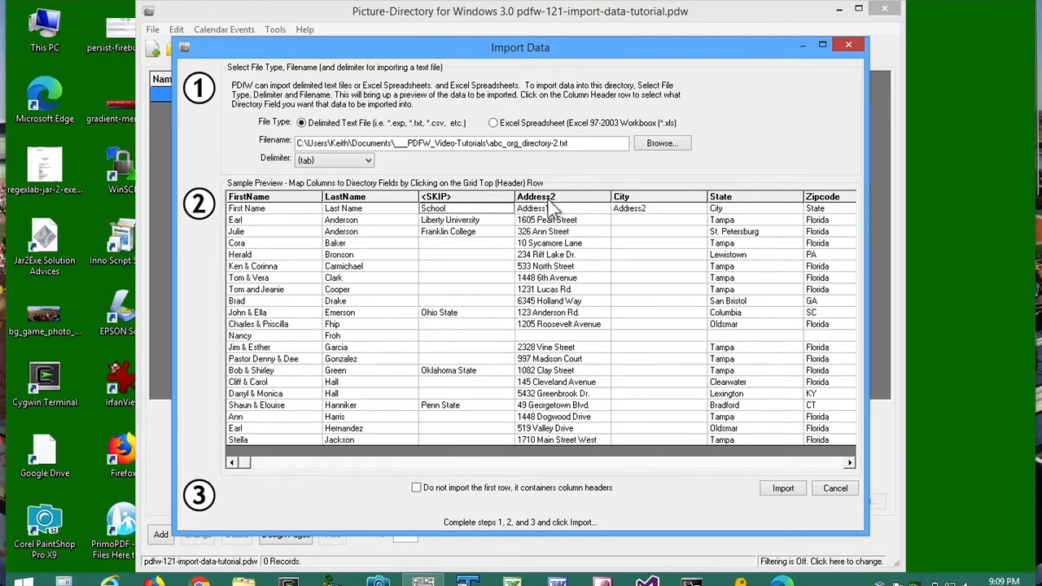
Map the two street address columns of the file to the Address1 and Address2 fields
click(553, 204)
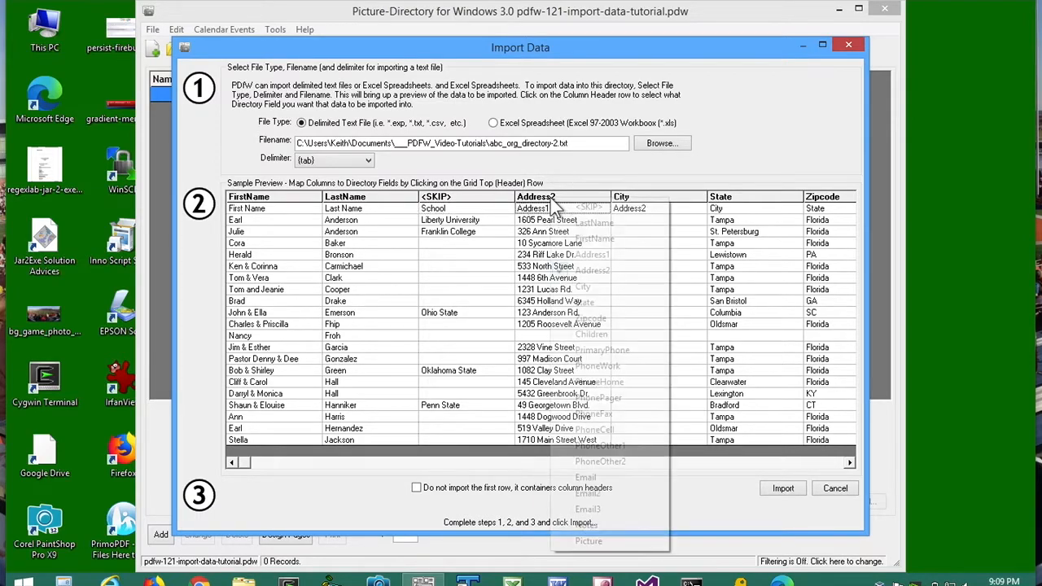
click(580, 258)
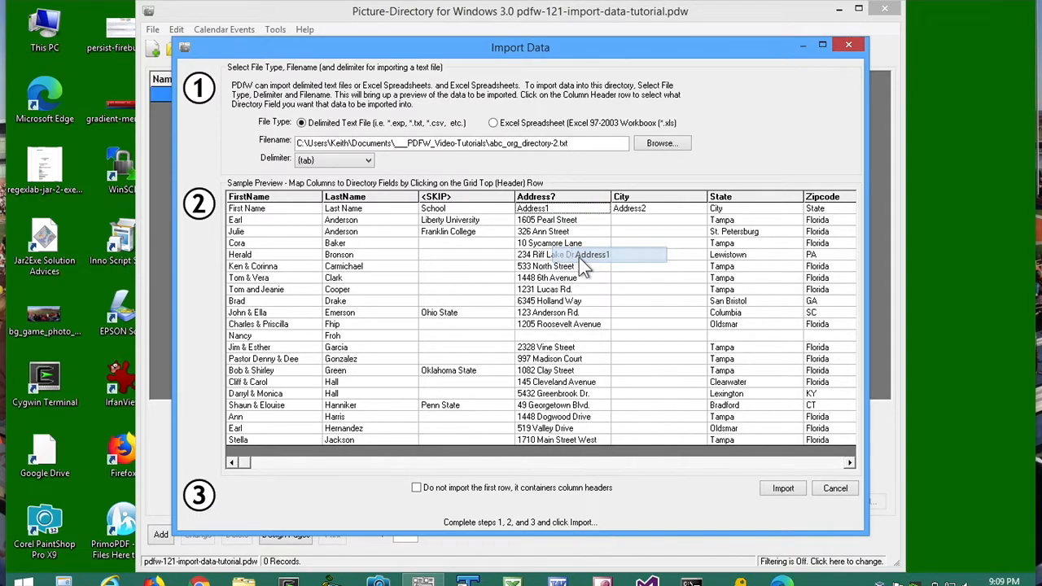
click(640, 196)
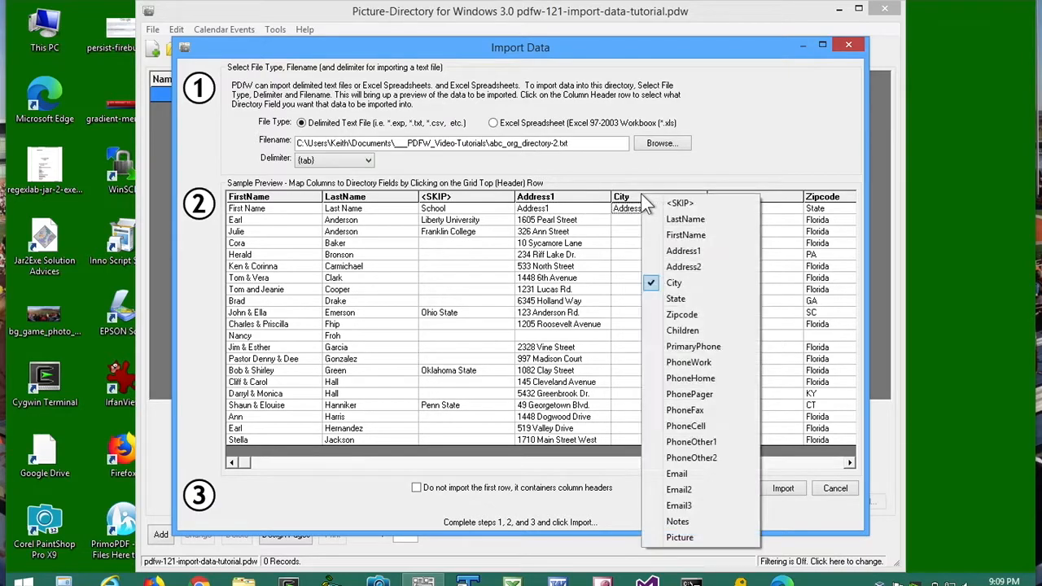
click(677, 269)
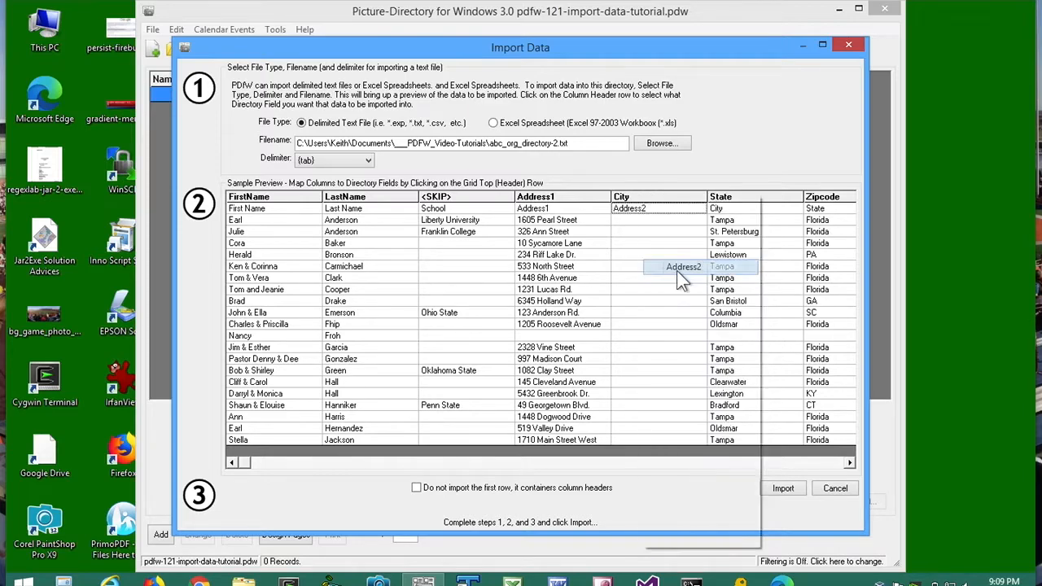
Map the file's city, state and zip code columns to the City, State and Zipcode fields
click(736, 197)
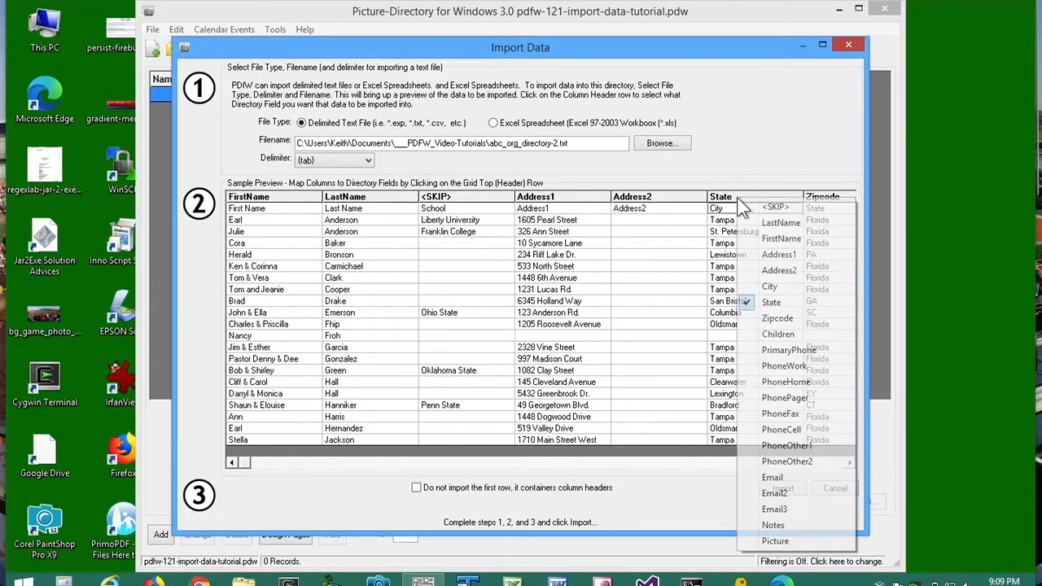
click(770, 285)
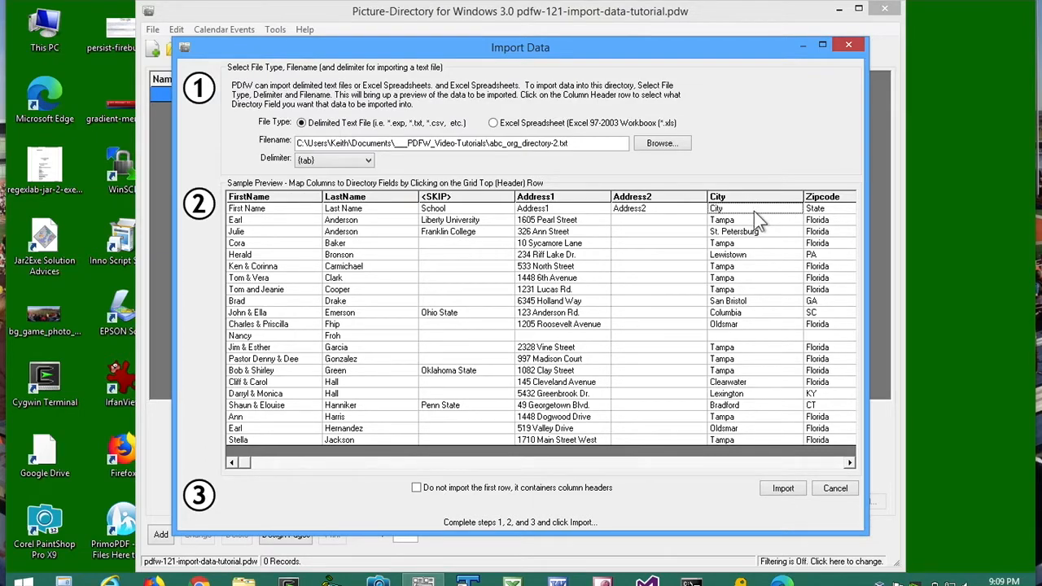
click(823, 199)
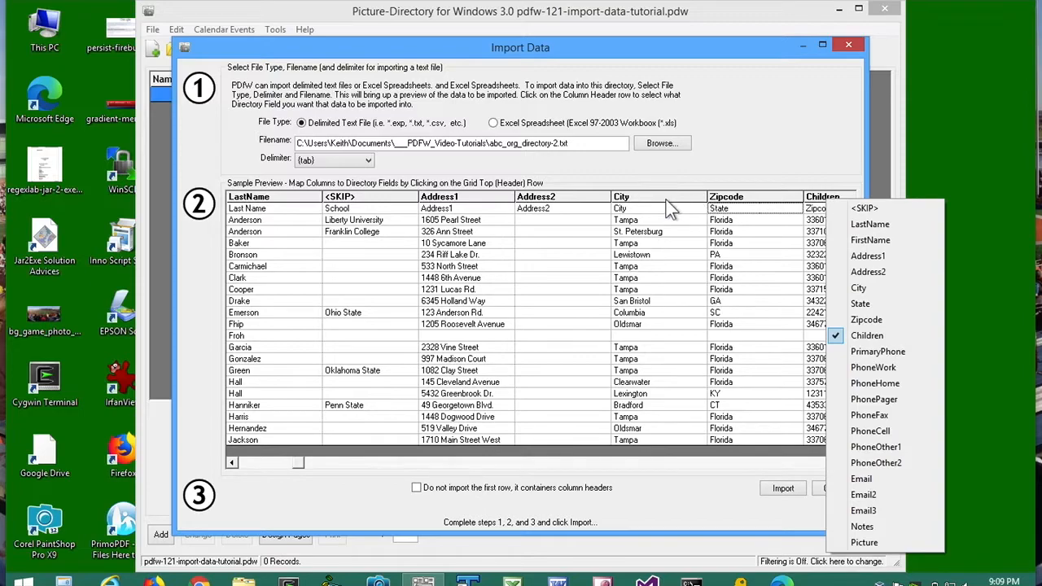
click(862, 320)
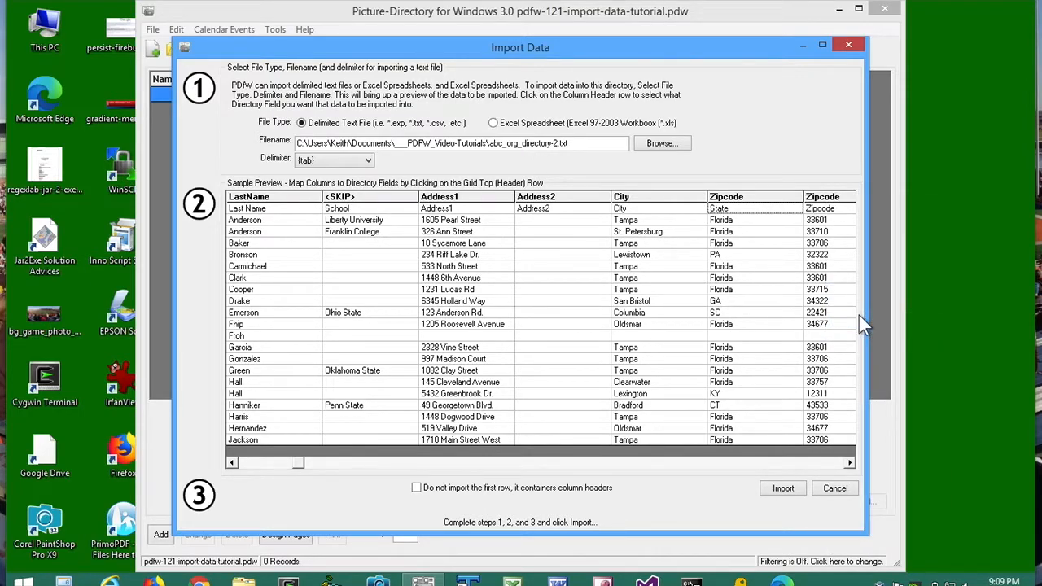
click(756, 197)
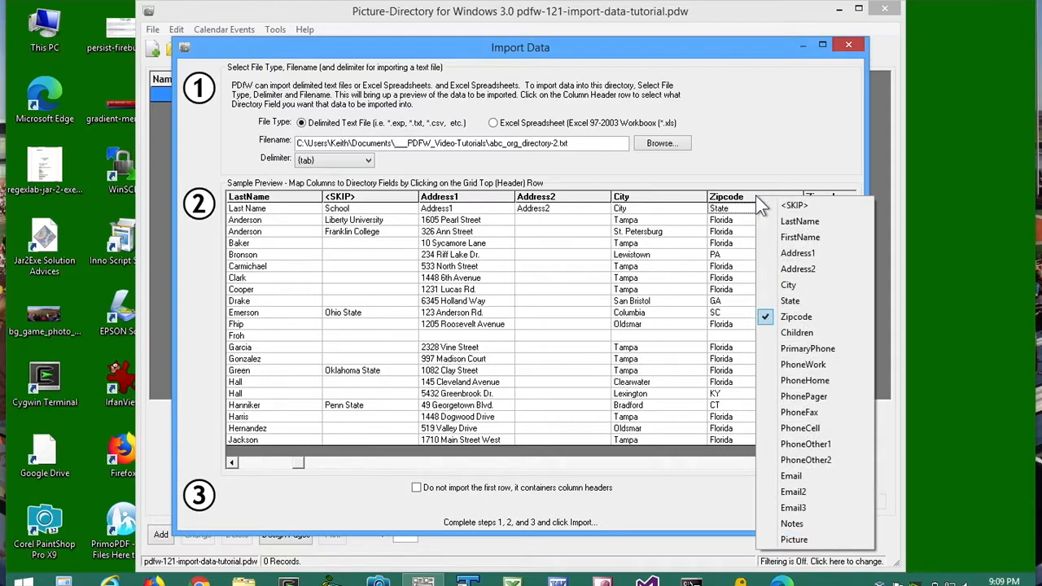
click(802, 301)
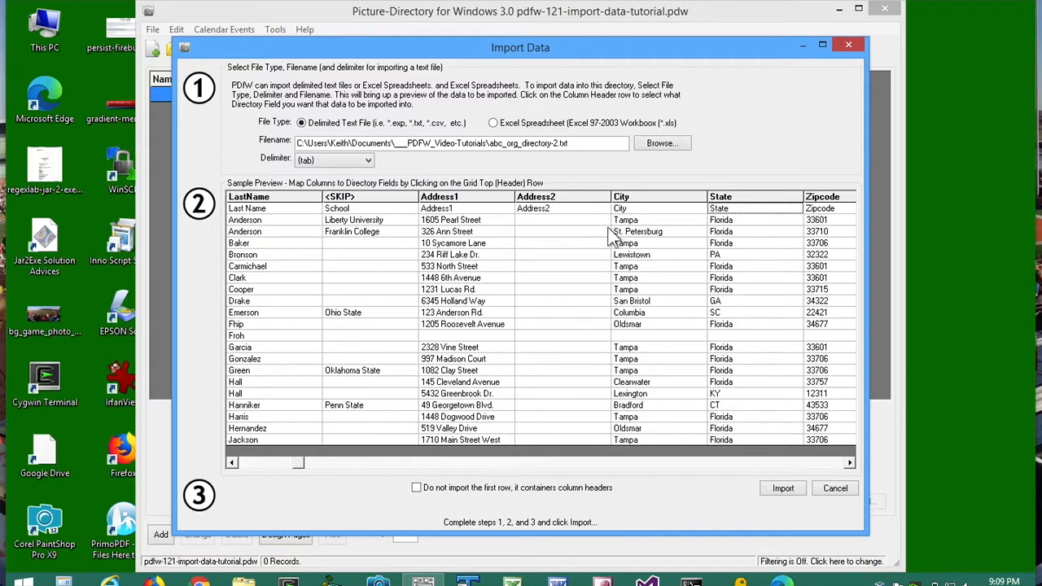
Set the column holding the children's names to <SKIP> in the field mapping
click(819, 461)
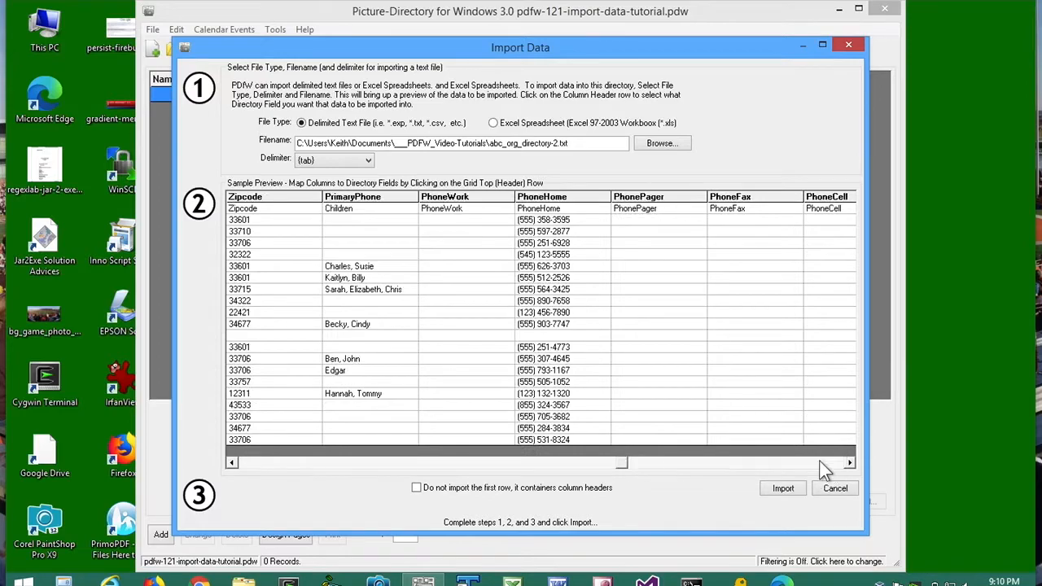
click(370, 204)
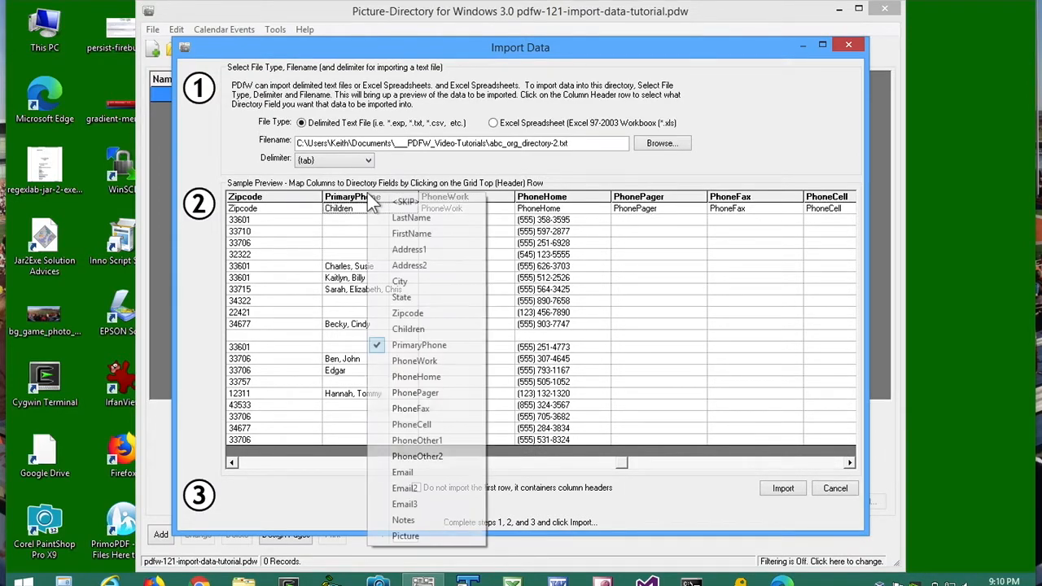
click(406, 202)
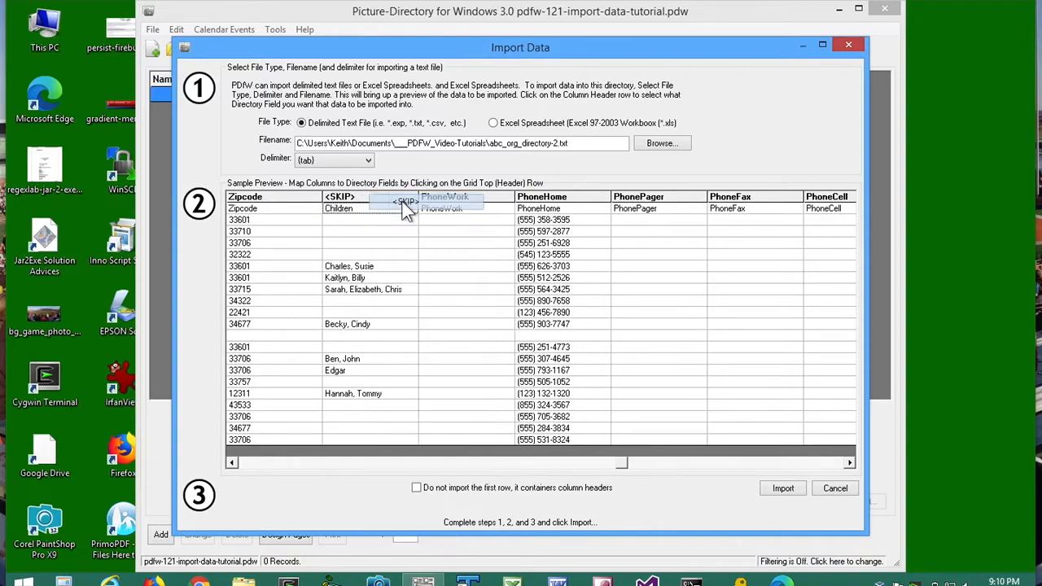
Map the file's Children column to the Children field and its Email column to the Email field
click(359, 202)
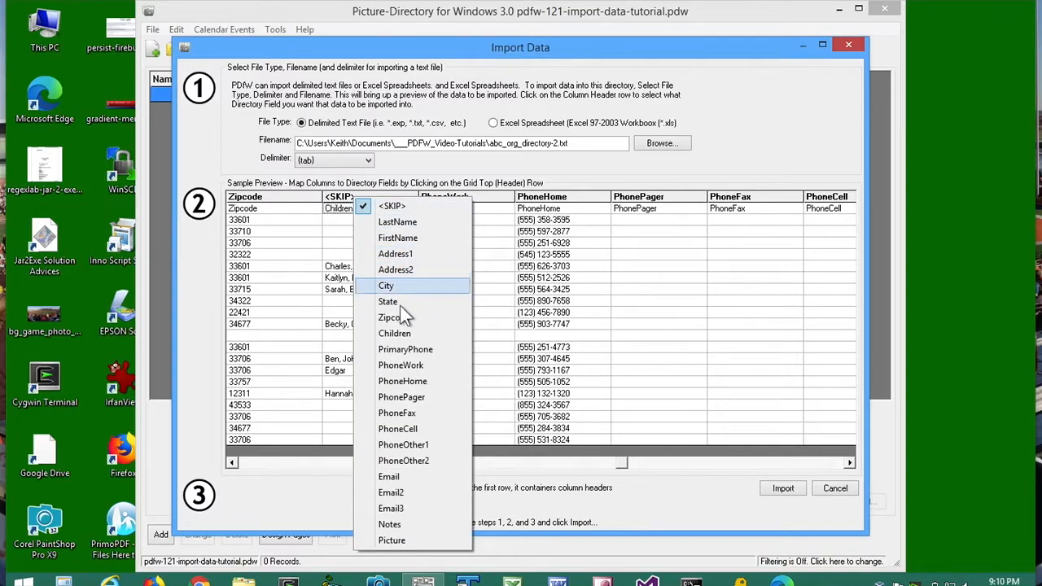
click(391, 333)
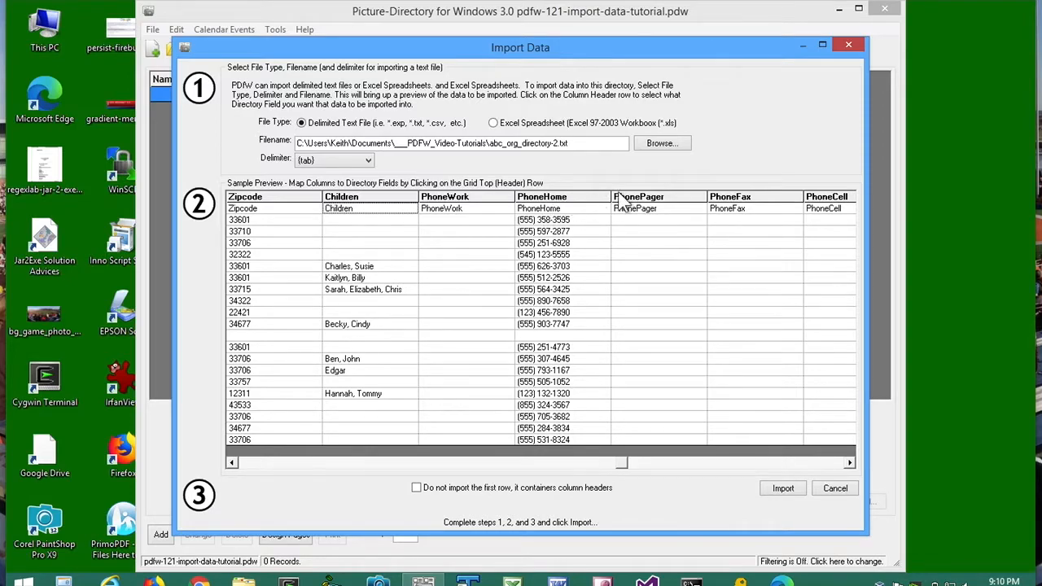
click(813, 463)
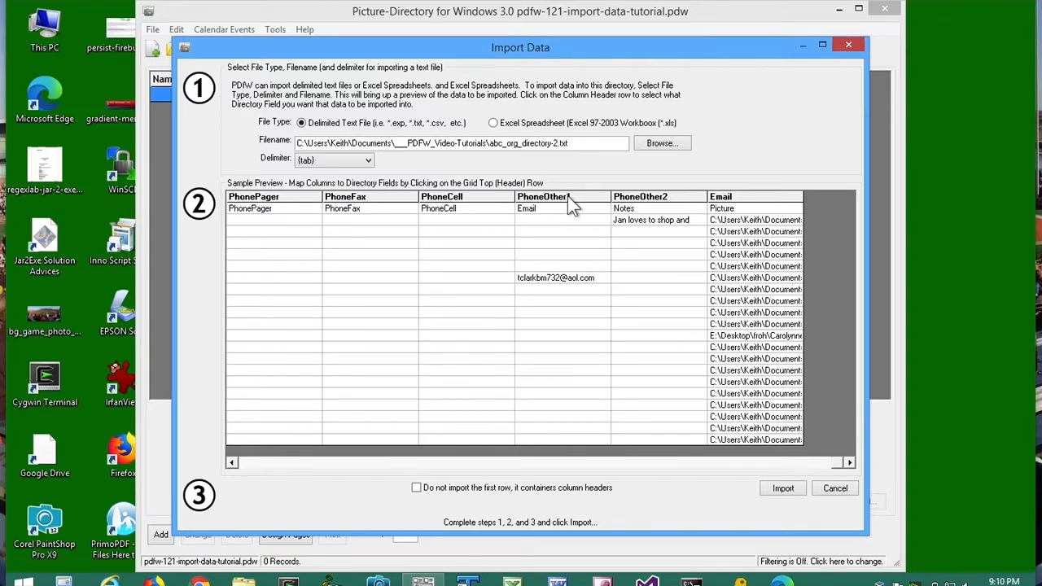
click(546, 198)
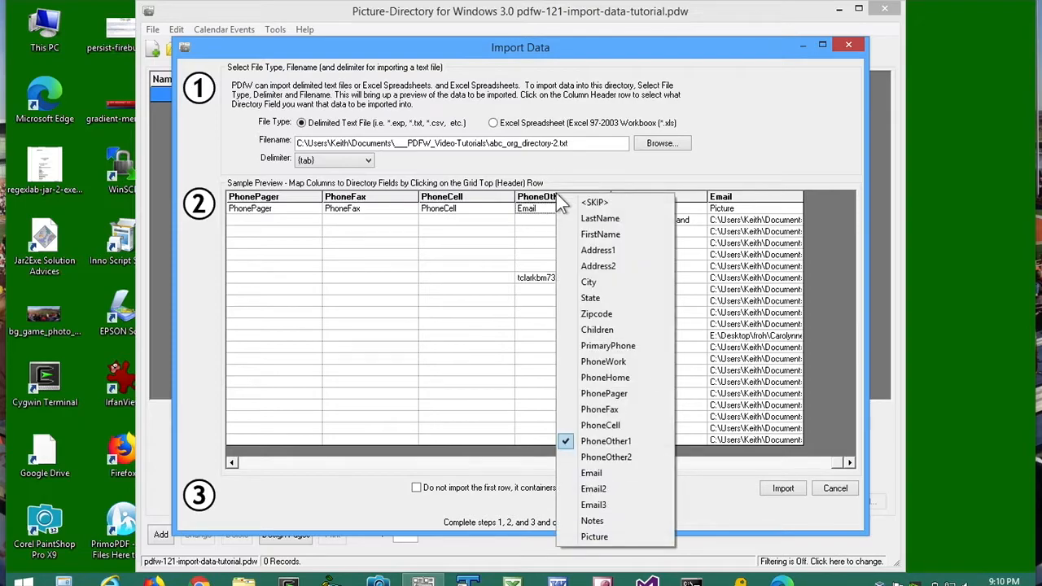
click(600, 473)
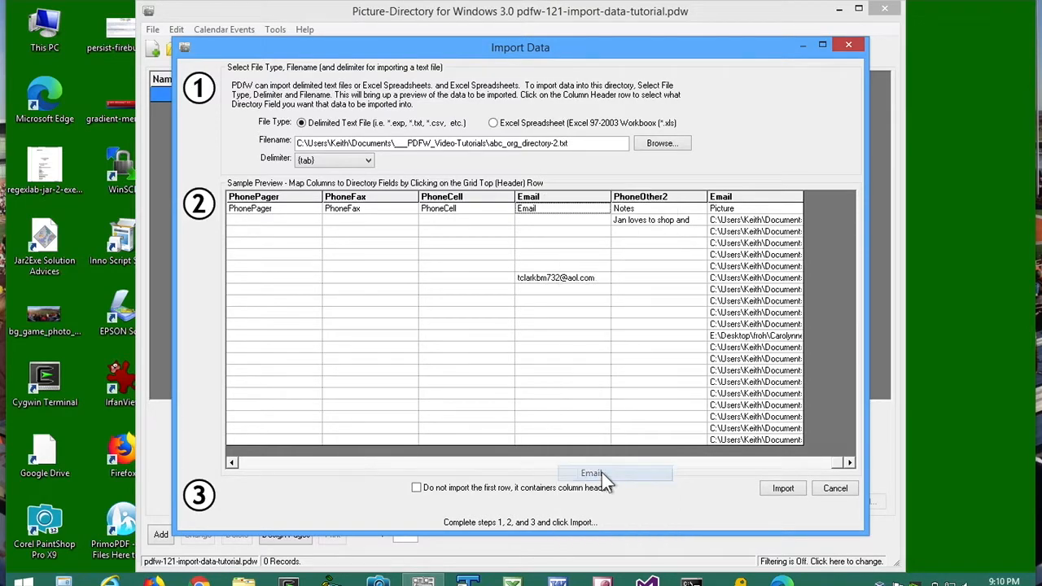
Map the file's Notes column to the Notes field and its Picture column, widened slightly, to the Picture field
click(664, 200)
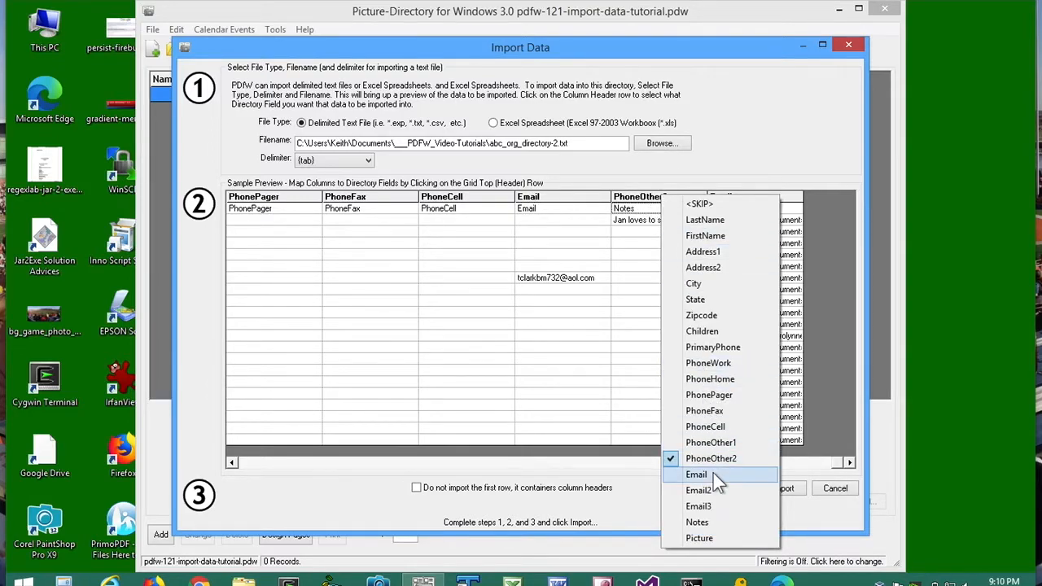
click(713, 525)
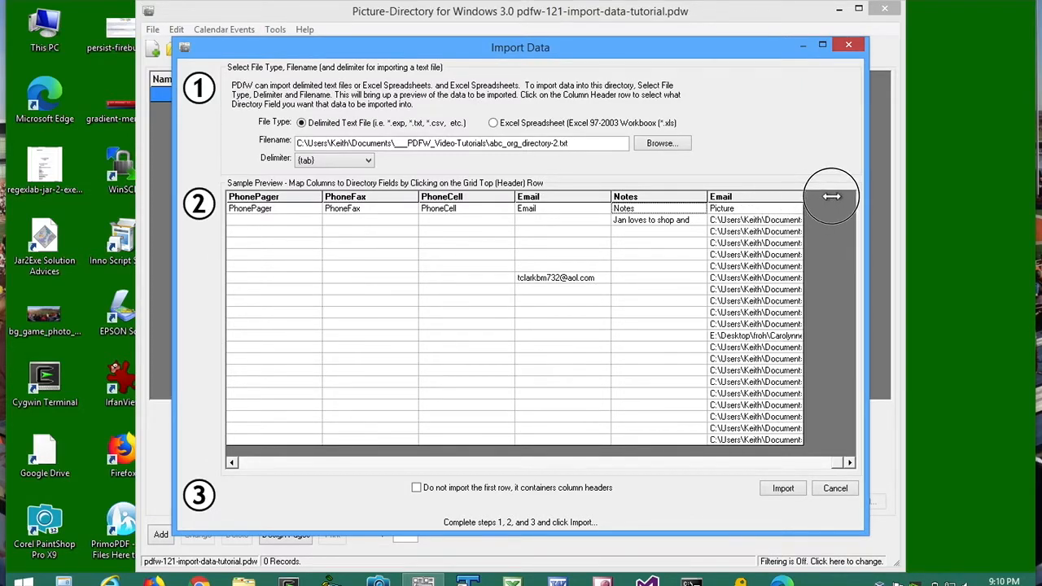
drag(802, 196, 831, 196)
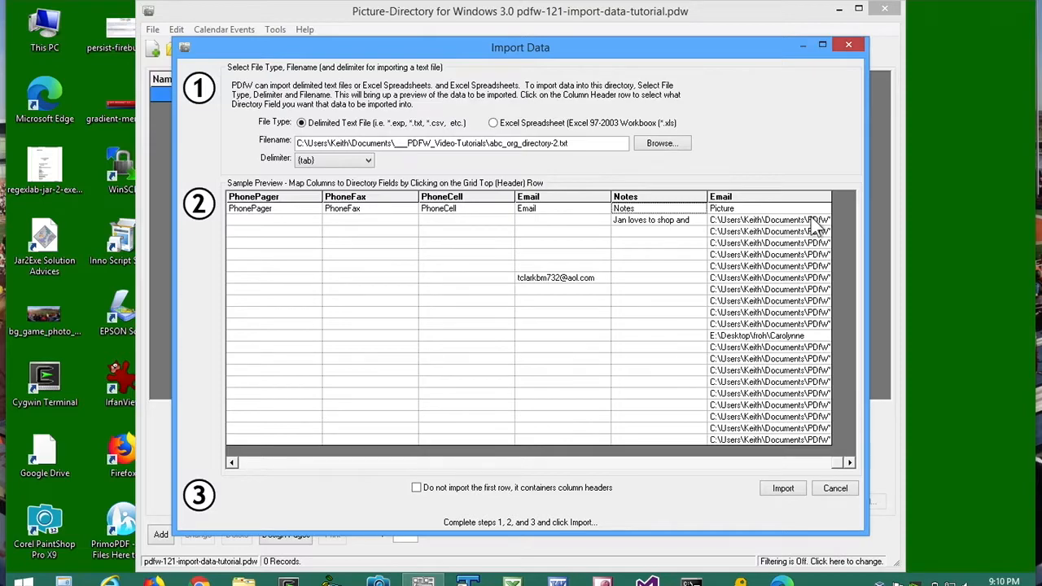
click(746, 203)
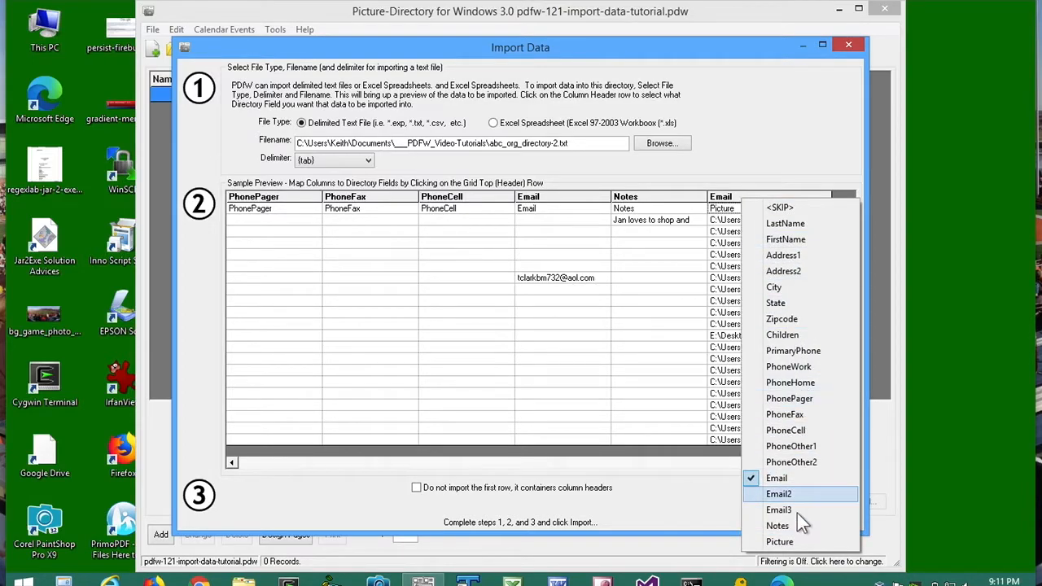
click(794, 544)
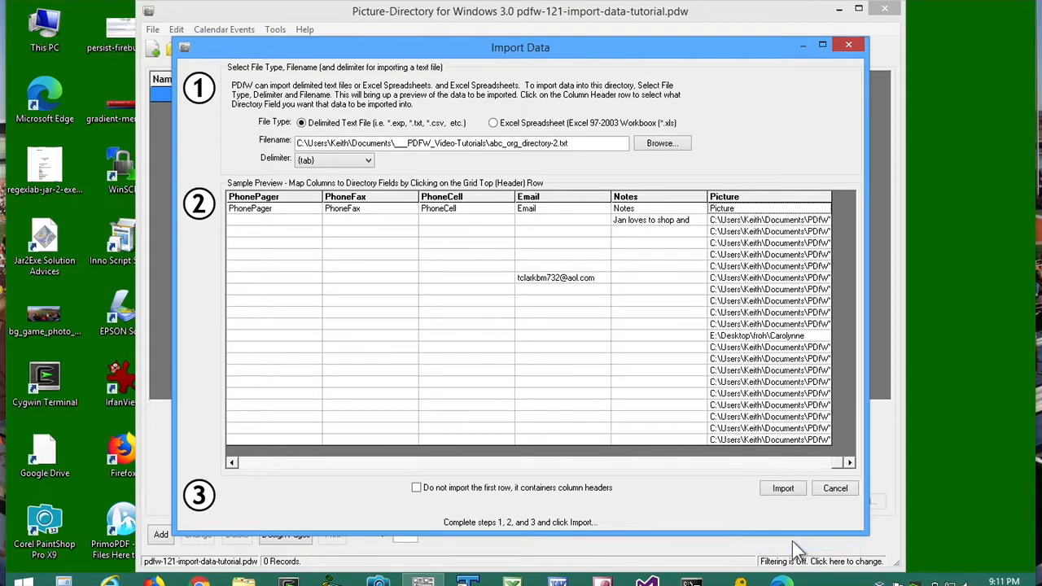
Exclude the first row containing column headers and import the mapped data into the directory
click(301, 462)
click(301, 462)
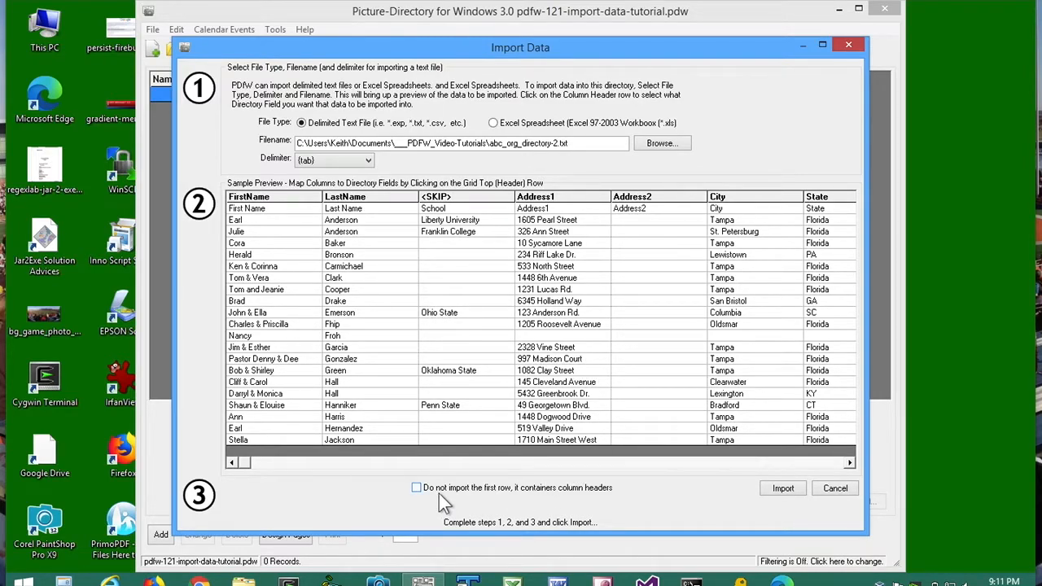
click(268, 209)
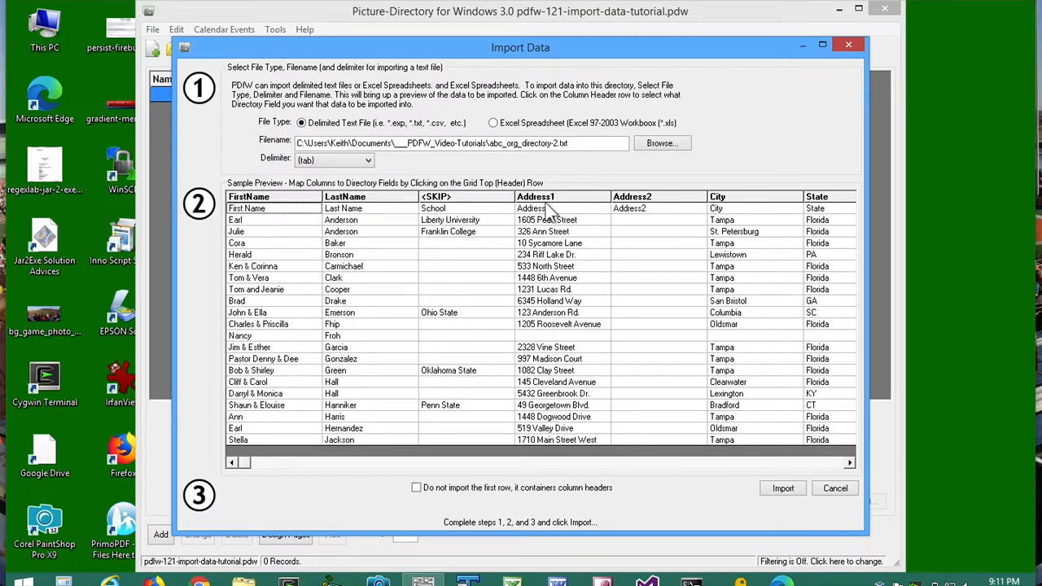
click(442, 491)
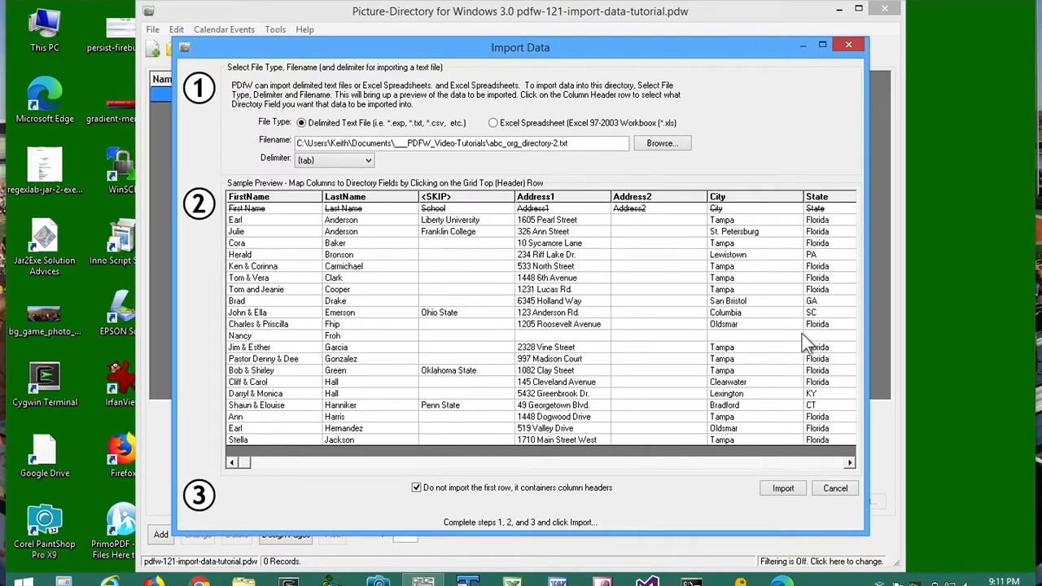
click(783, 488)
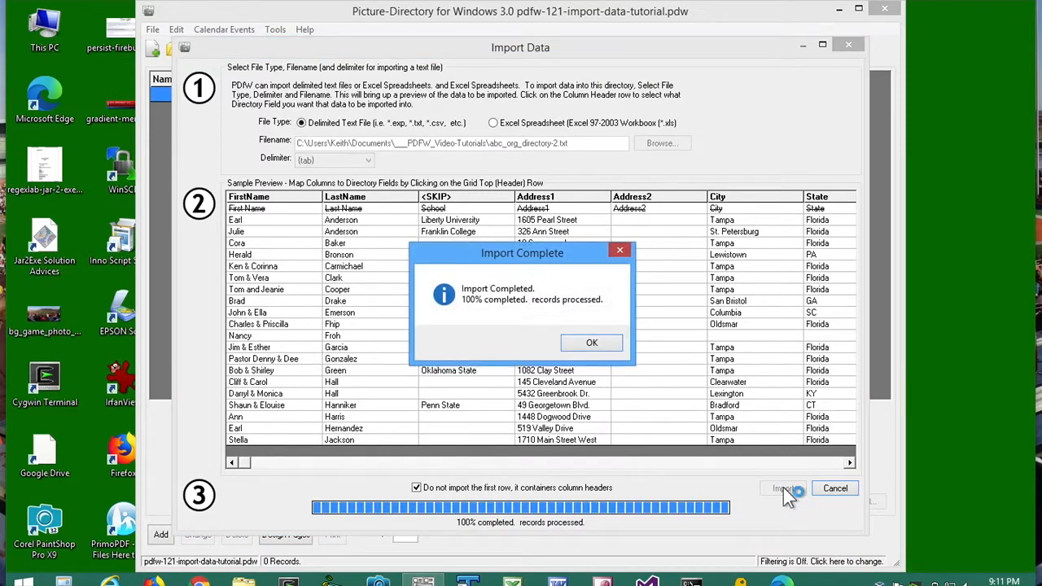
click(598, 341)
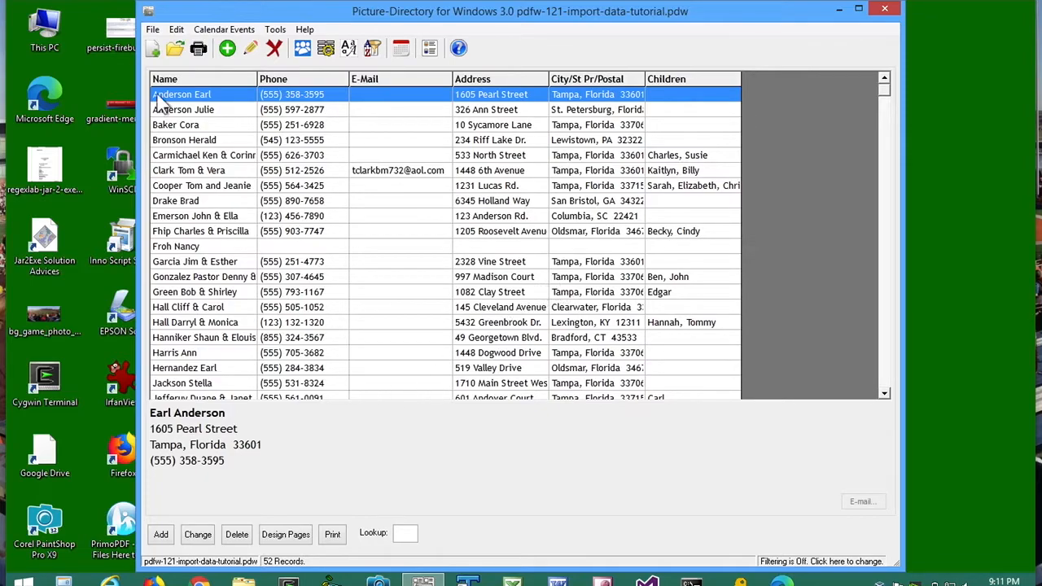
click(153, 30)
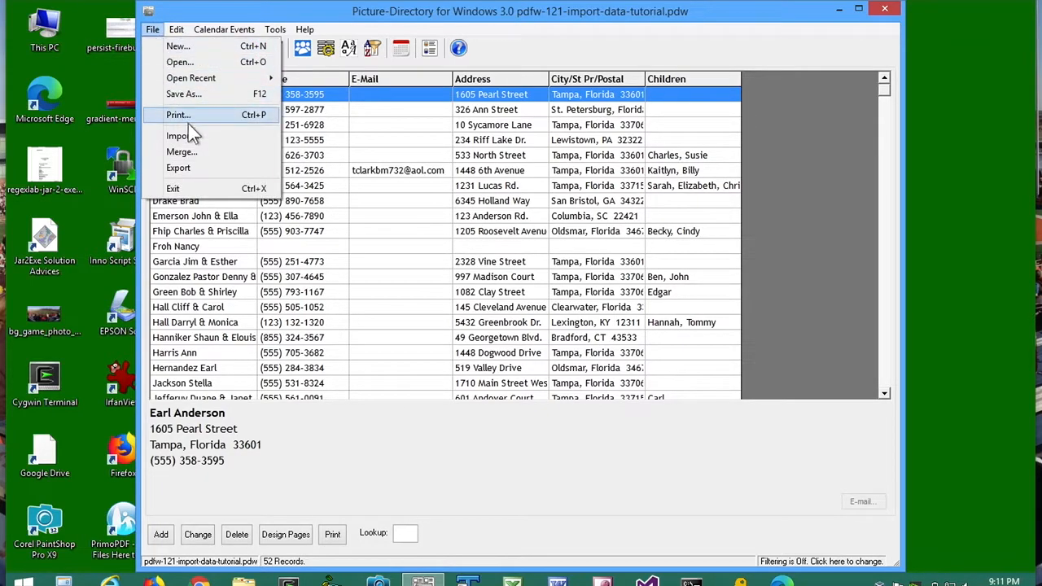
click(193, 139)
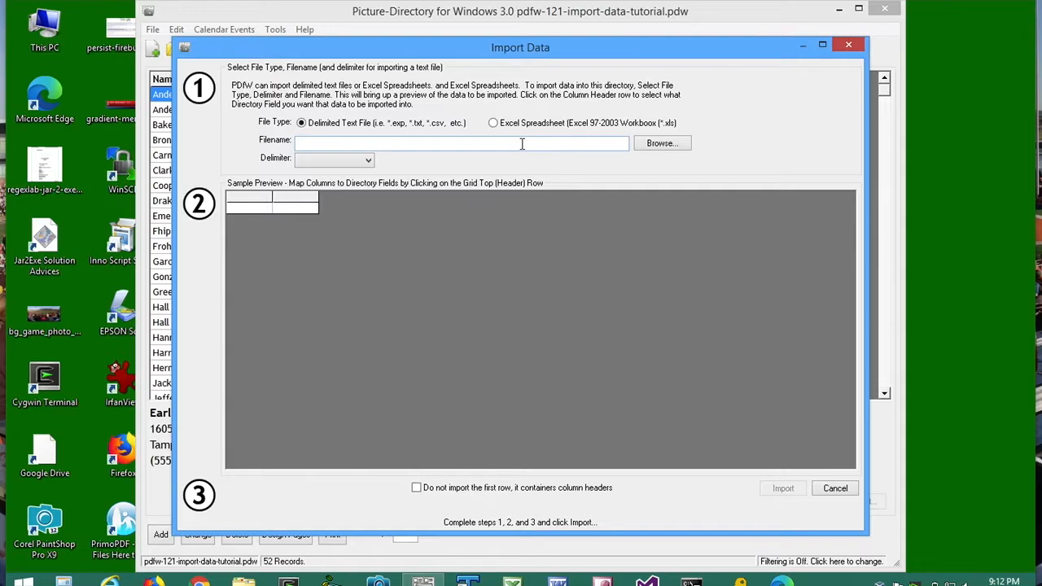
click(836, 488)
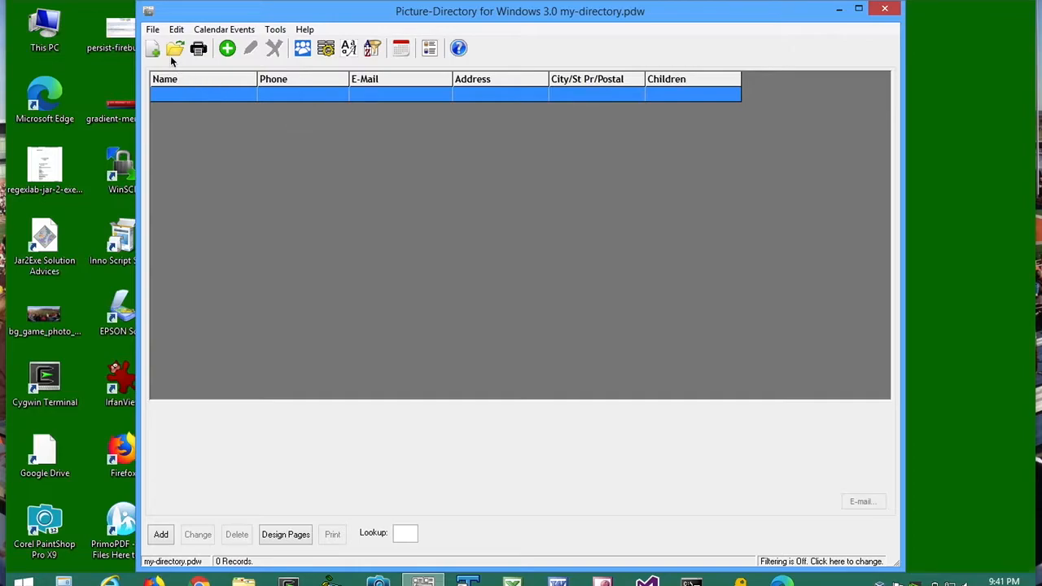
Open the GEFC database GEFC_2003.gfc from the ___PDFW_Video-Tutorials folder in Documents
click(155, 30)
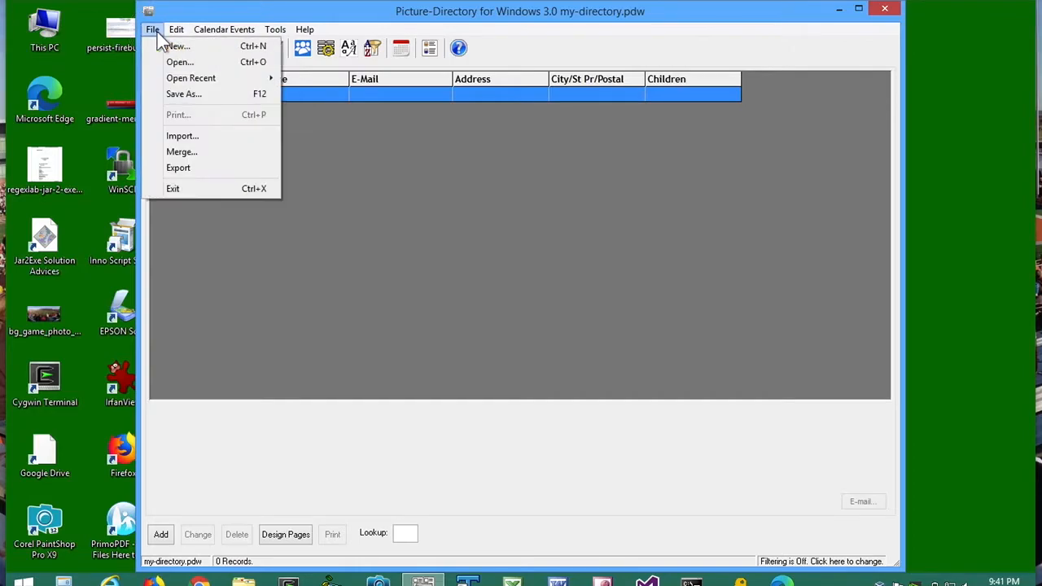
click(183, 64)
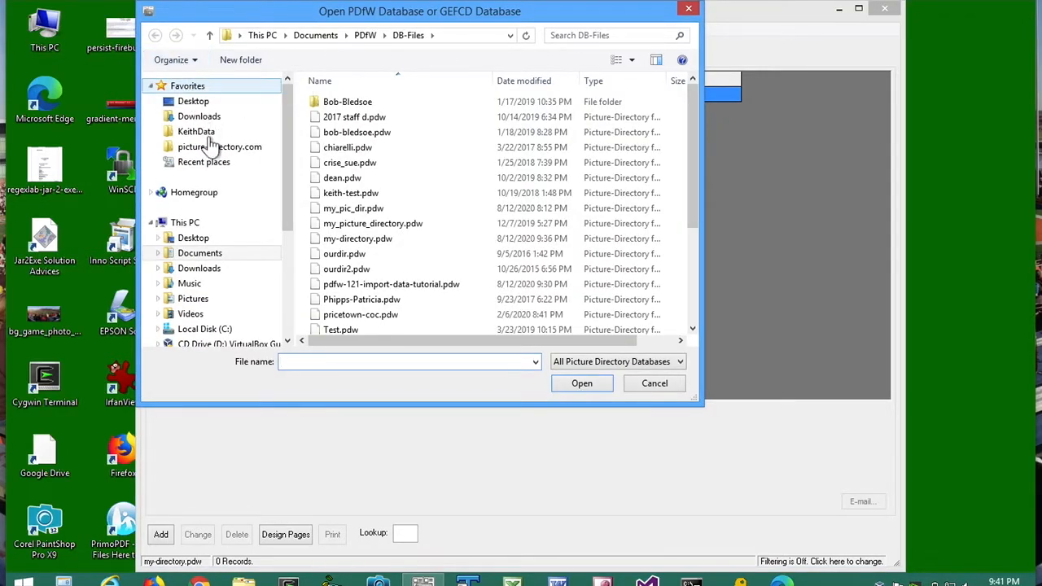
click(210, 254)
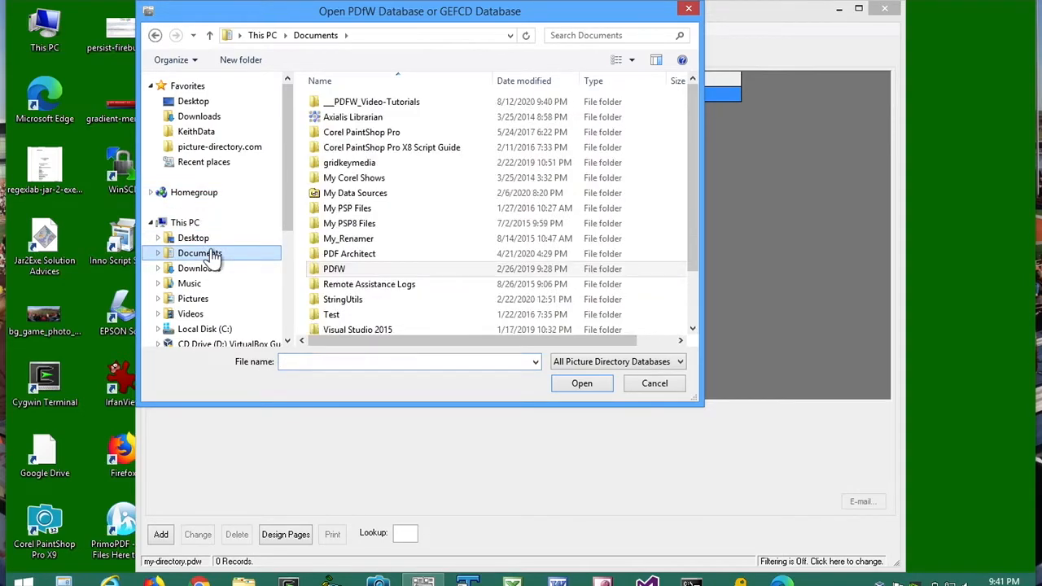
double_click(374, 107)
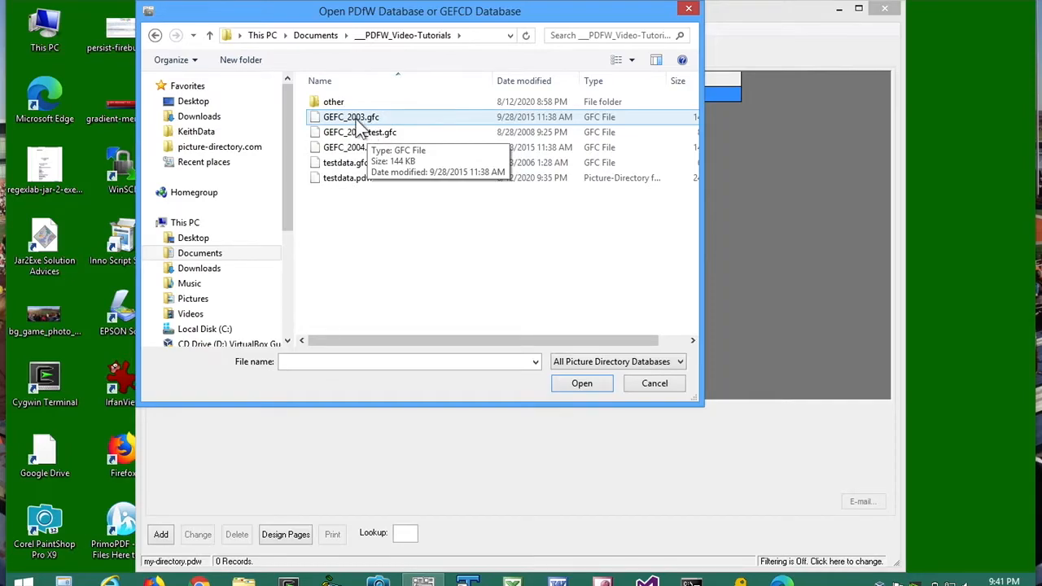
click(375, 184)
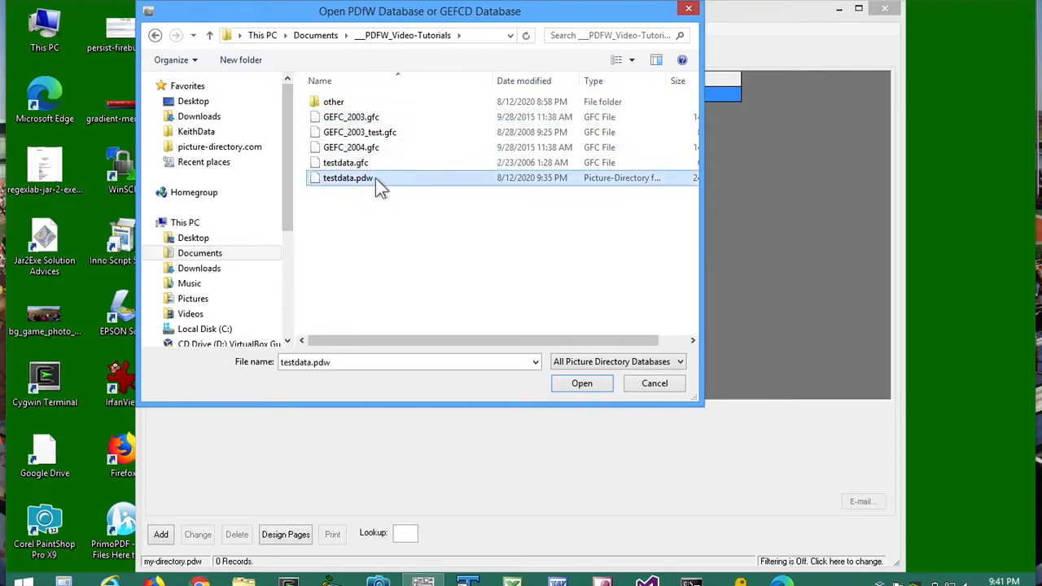
click(372, 118)
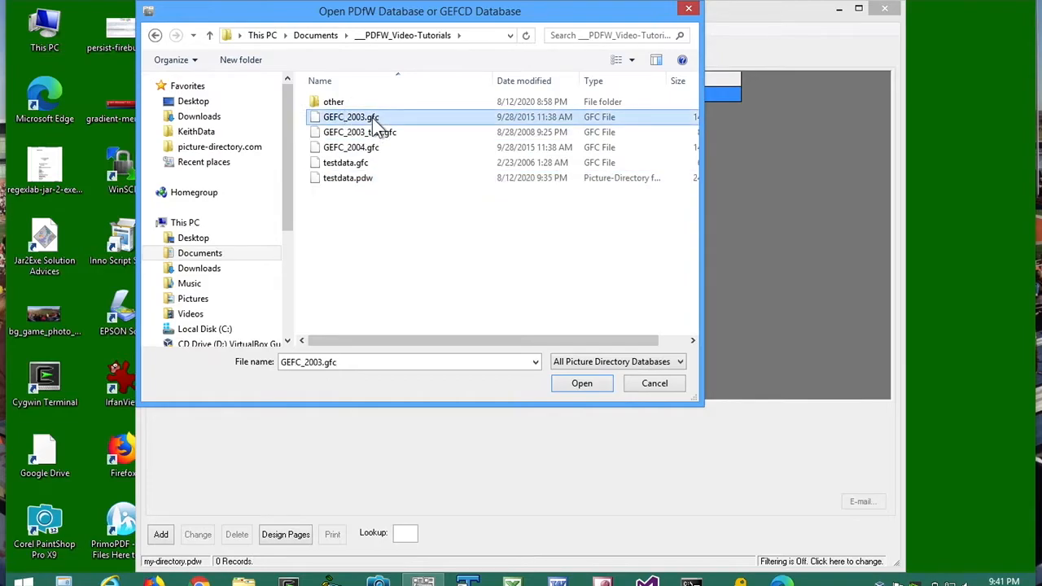
click(597, 361)
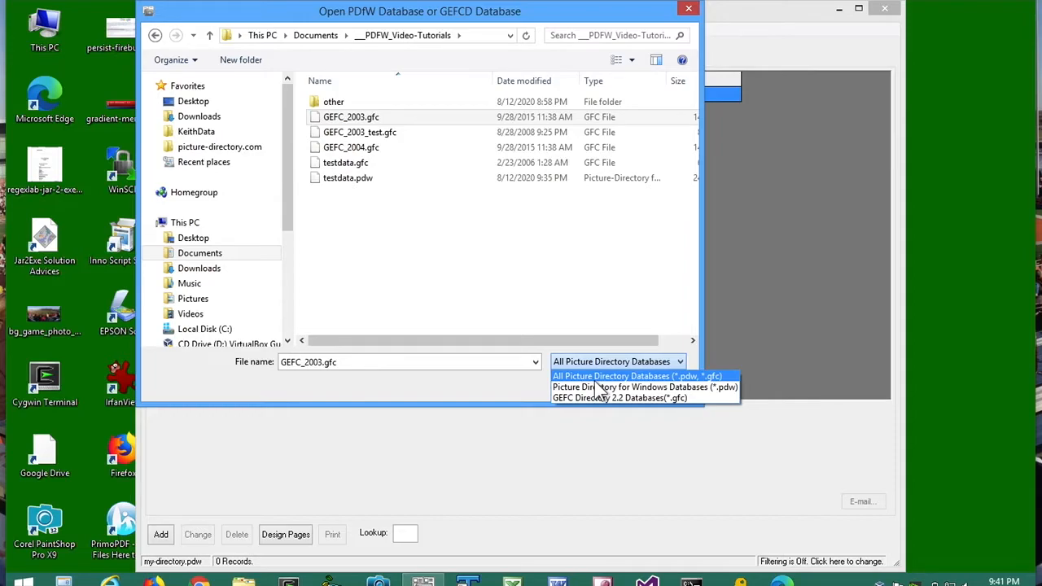
click(394, 116)
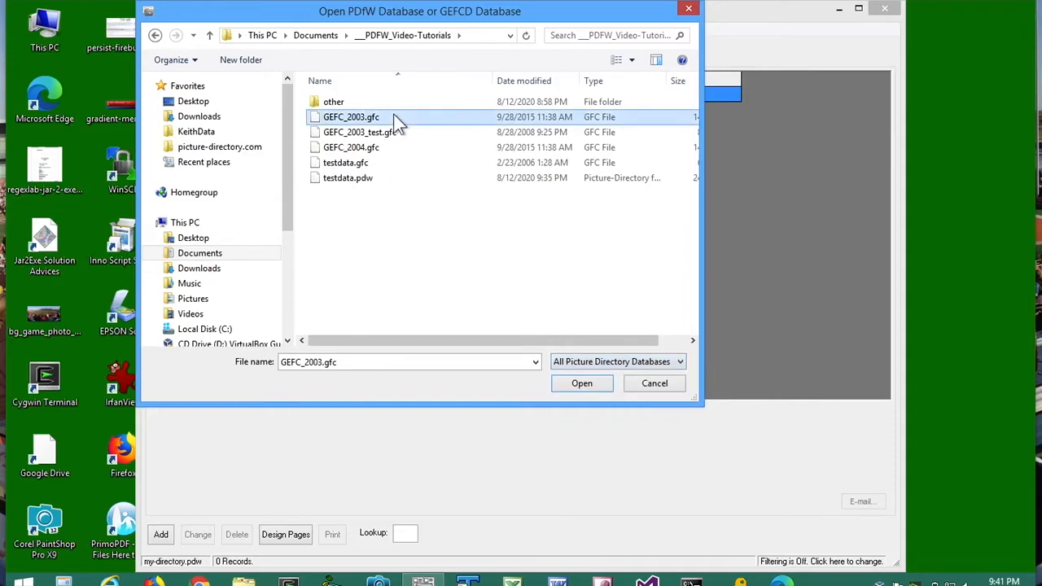
click(592, 386)
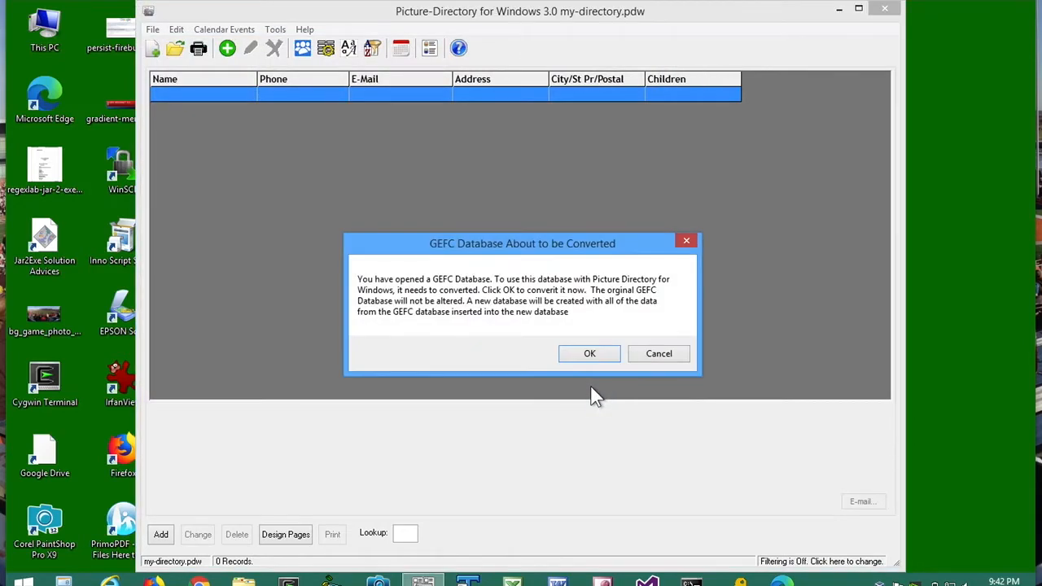